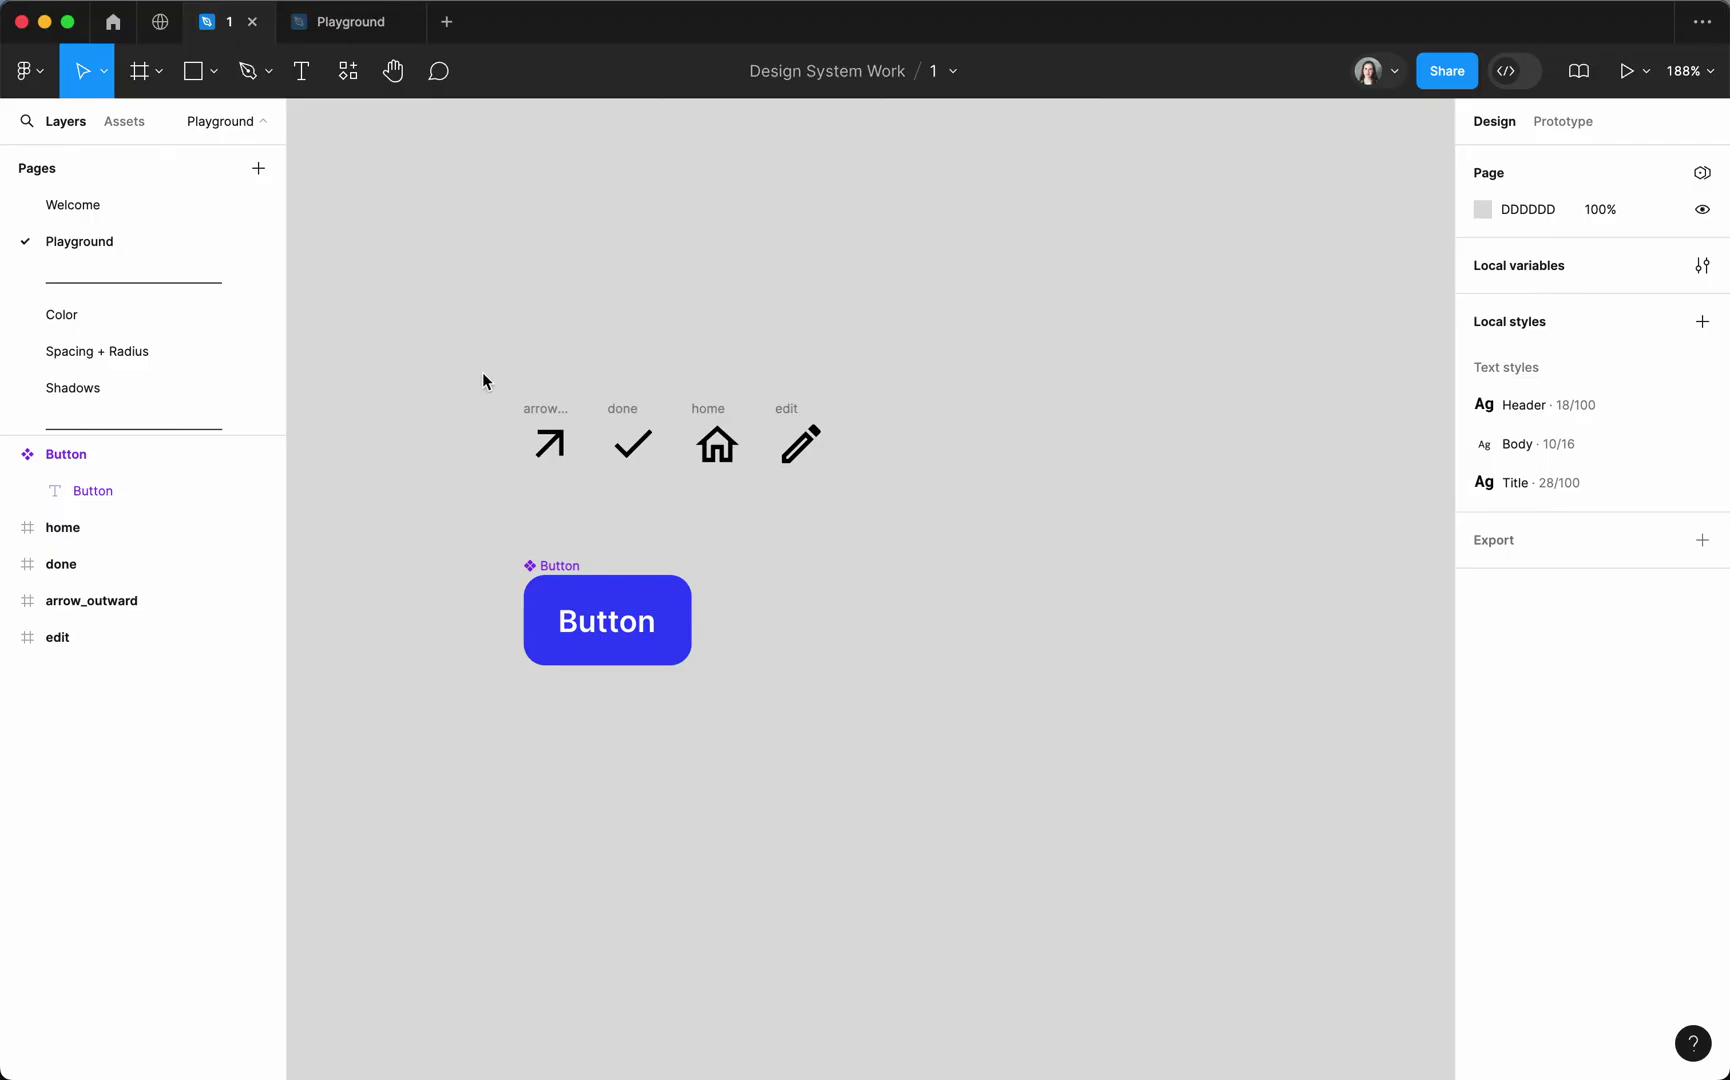
# Turn the four icon frames arrow_outward, done, home and edit into four separate components.
pyautogui.moveTo(483, 382); pyautogui.dragTo(956, 518)
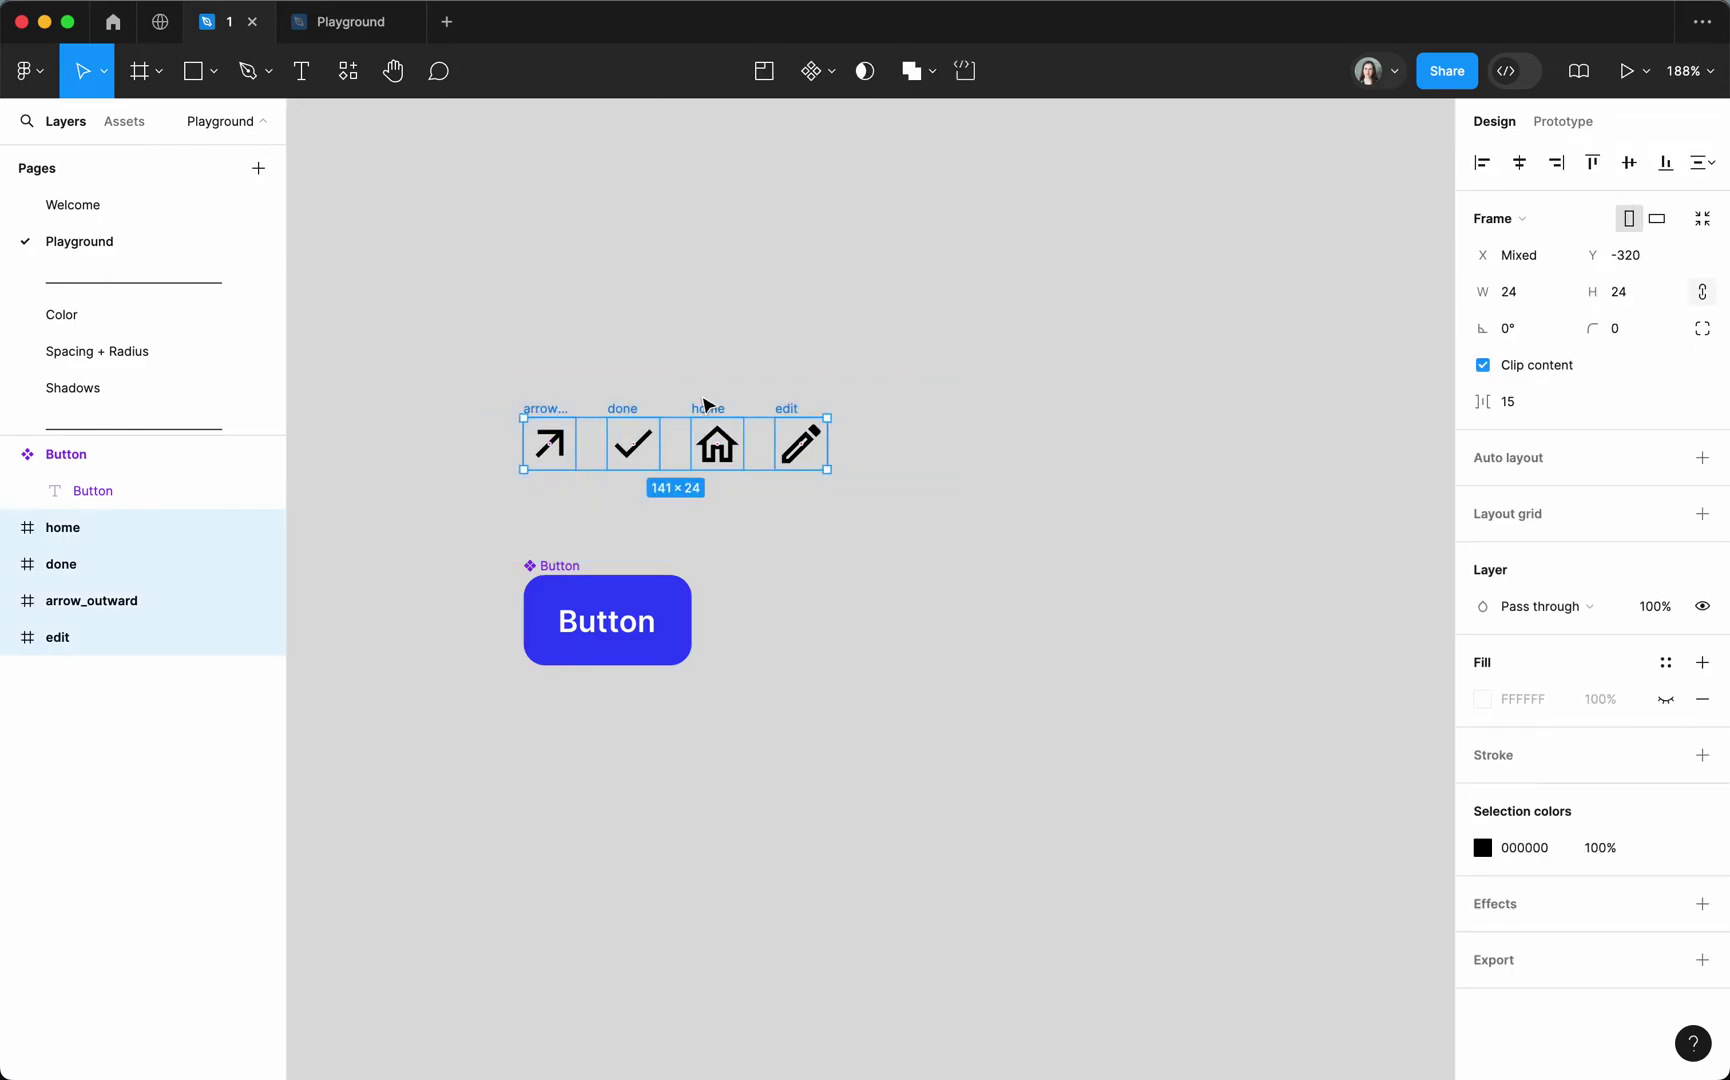
pyautogui.click(833, 76)
pyautogui.click(850, 156)
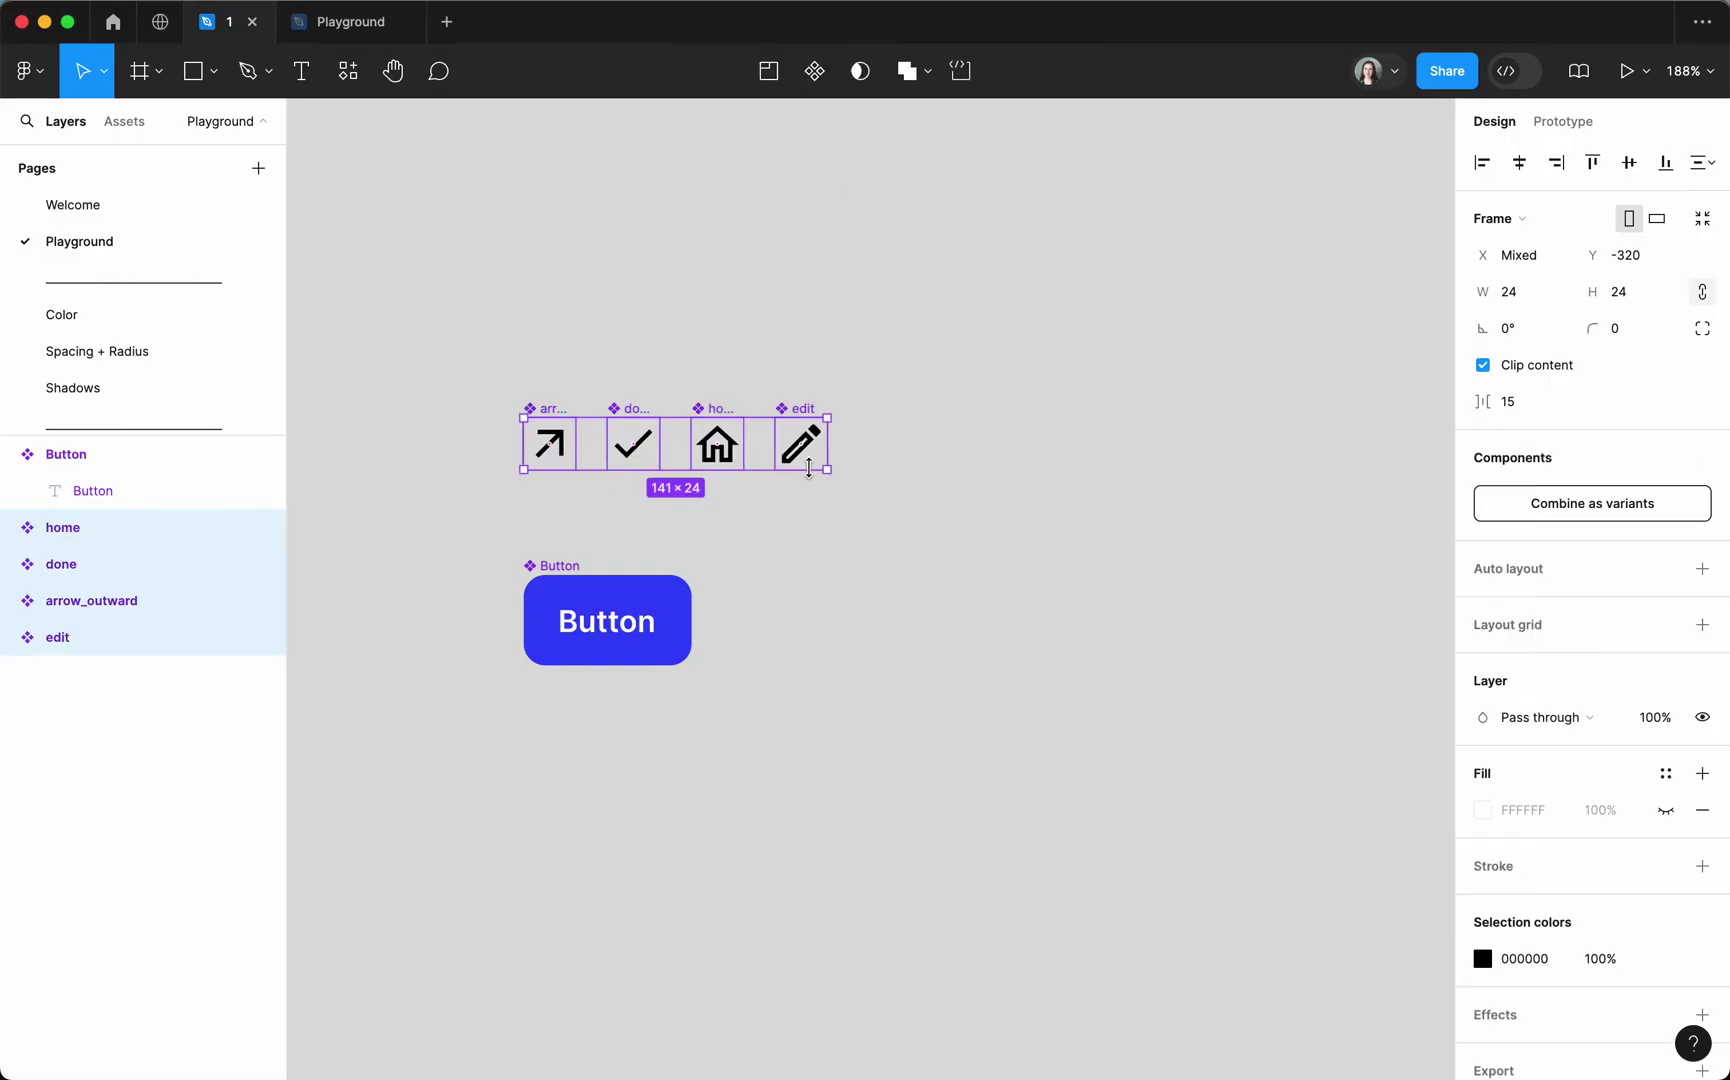
pyautogui.click(892, 416)
# Place an instance of the edit icon after the text inside the Button component and colour it white (FFFFFF).
pyautogui.click(812, 447)
pyautogui.moveTo(812, 447); pyautogui.dragTo(668, 612)
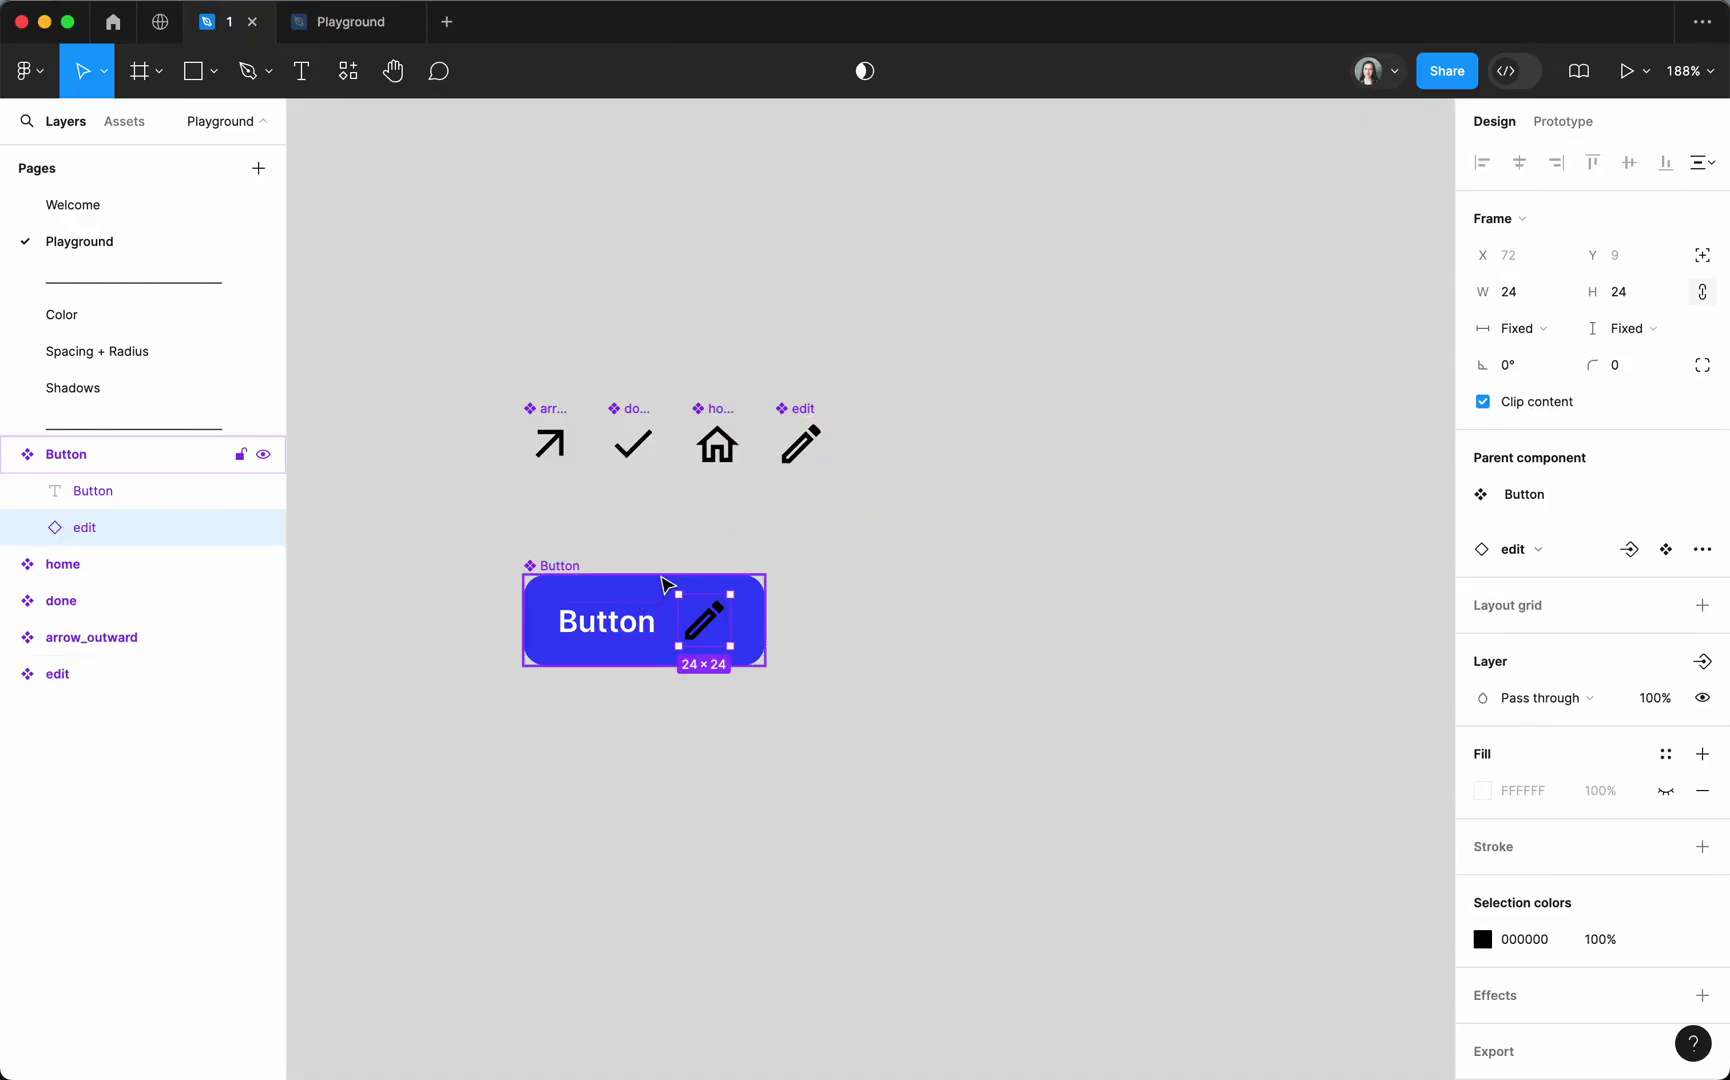
pyautogui.click(1483, 939)
pyautogui.moveTo(1305, 637); pyautogui.dragTo(1181, 489)
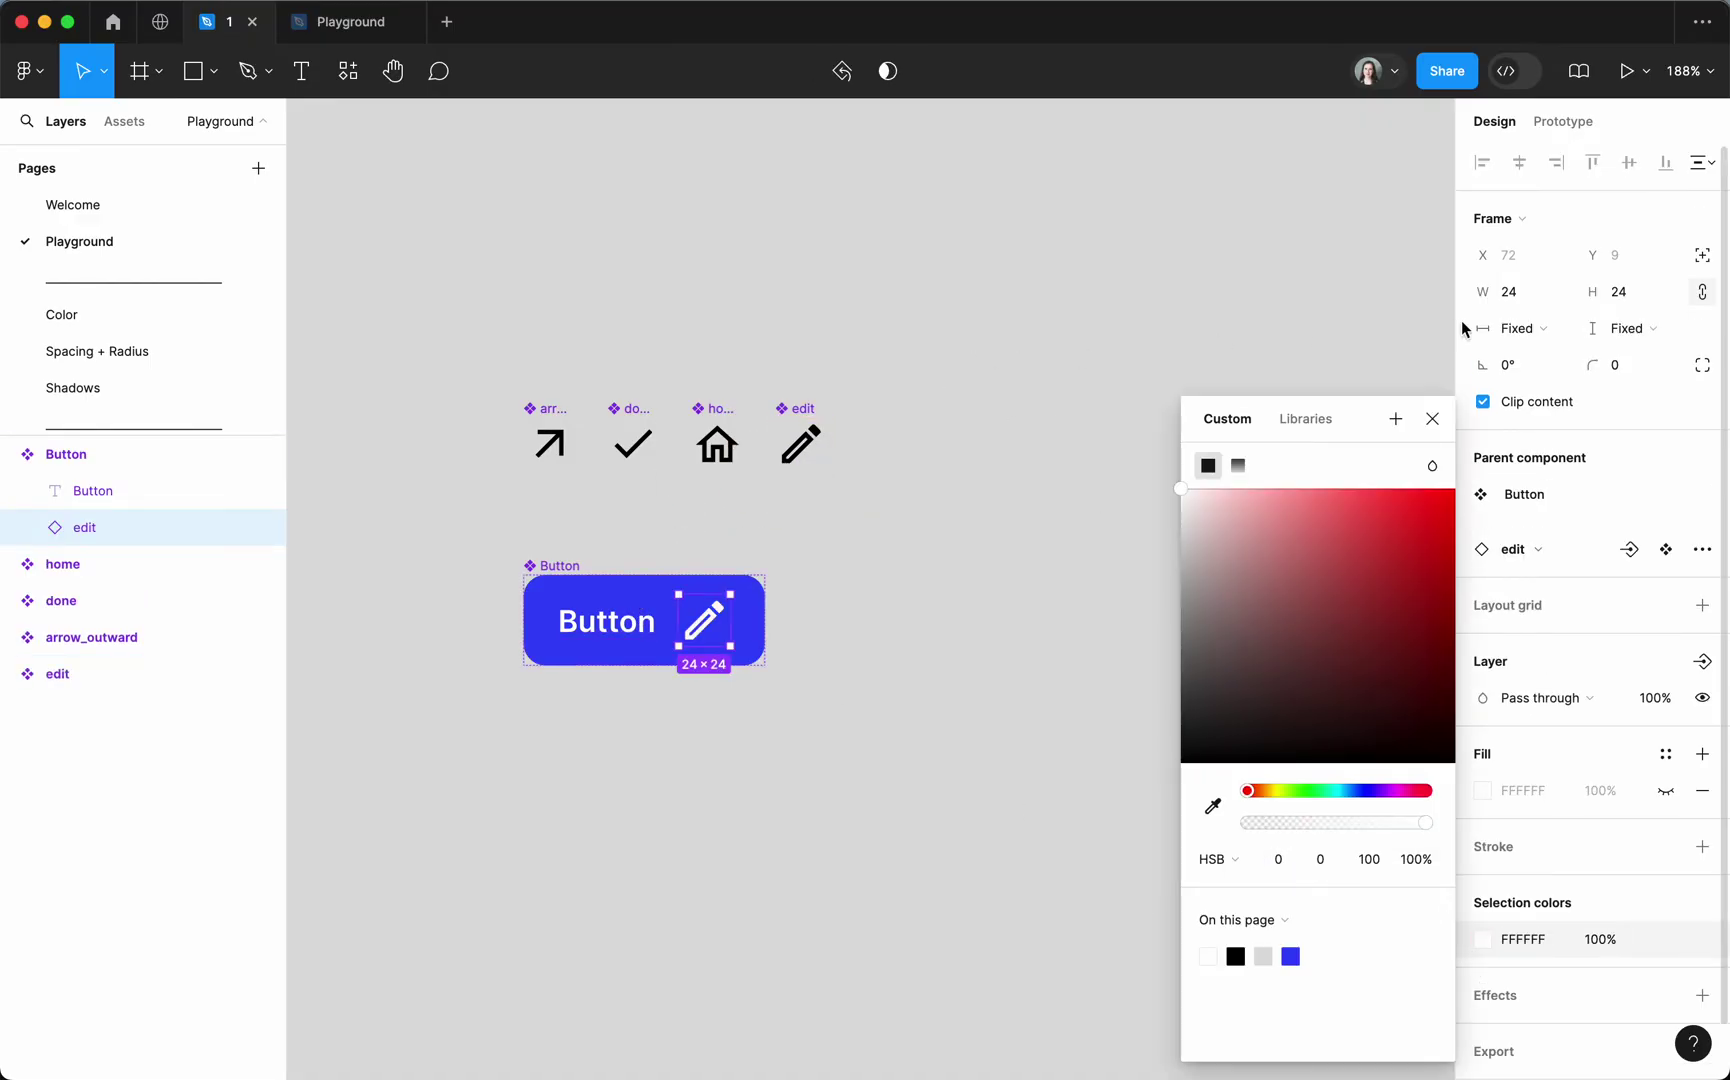
# Resize the nested edit icon in the Button component to 18 × 18.
pyautogui.click(1522, 291)
pyautogui.write('18')
pyautogui.press('Tab')
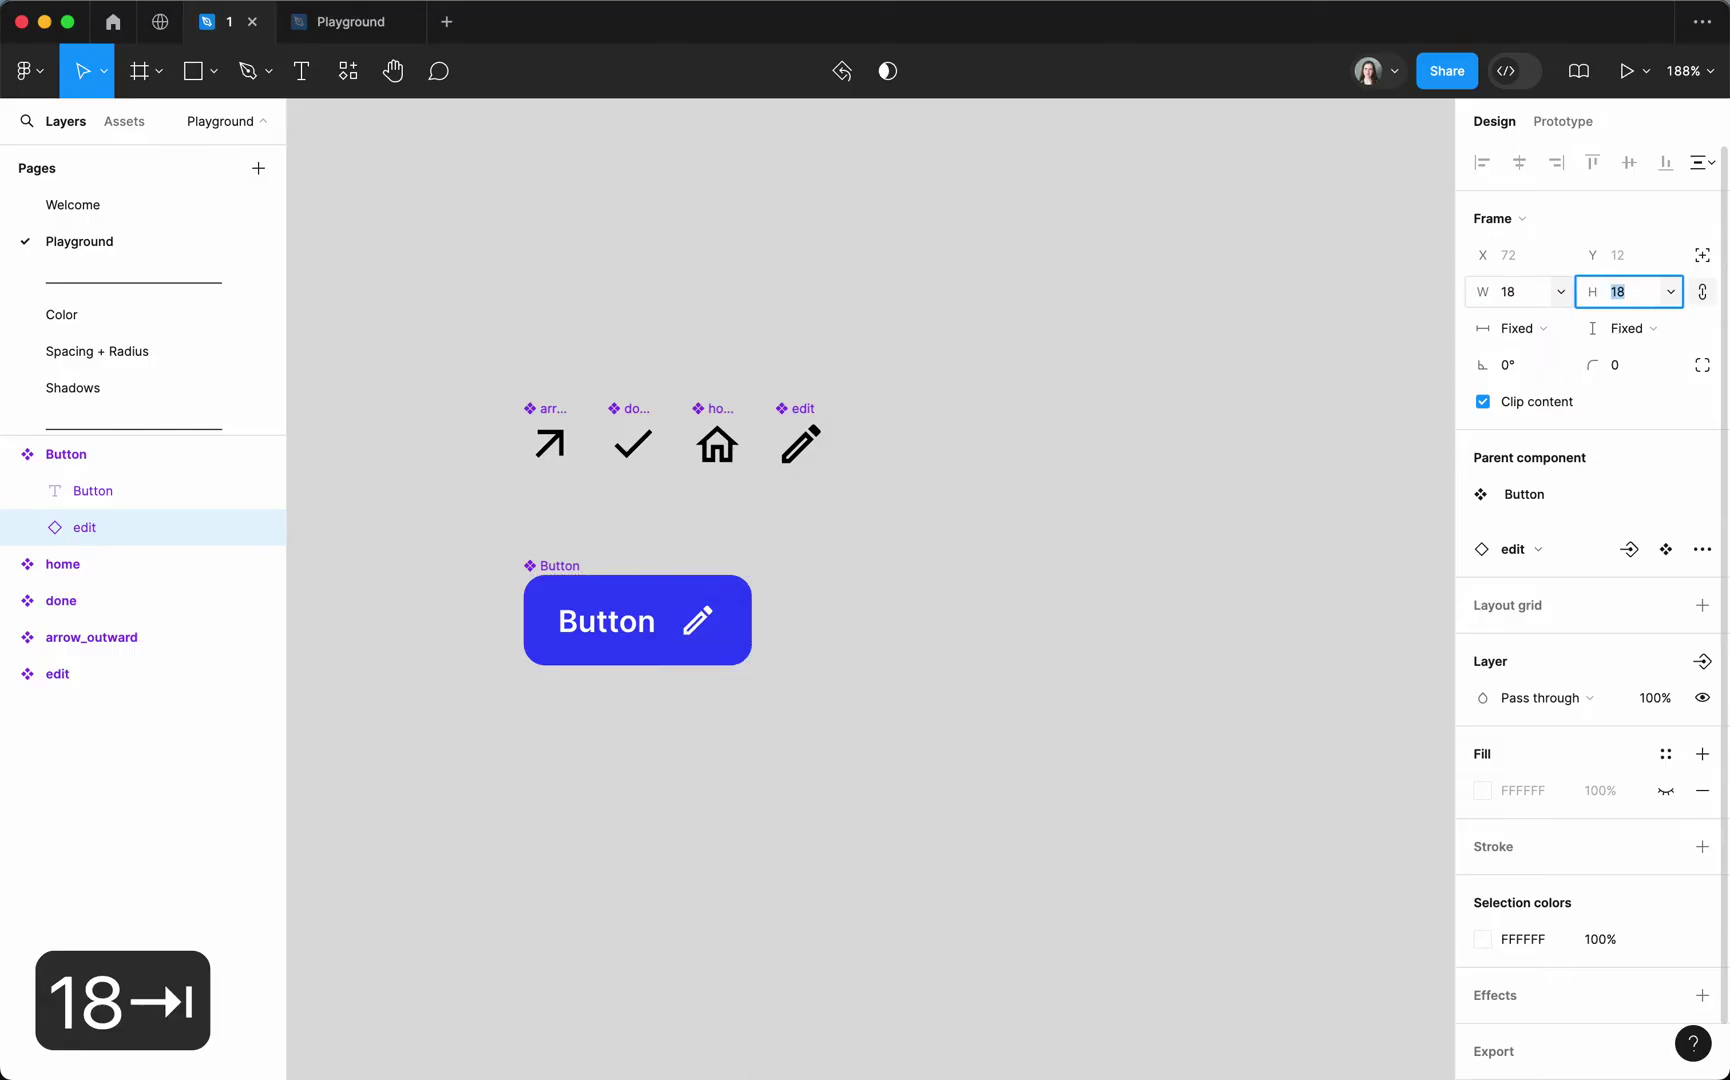
# Create a component property named Show Icon with value True for the visibility of the Button's nested edit icon.
pyautogui.click(552, 567)
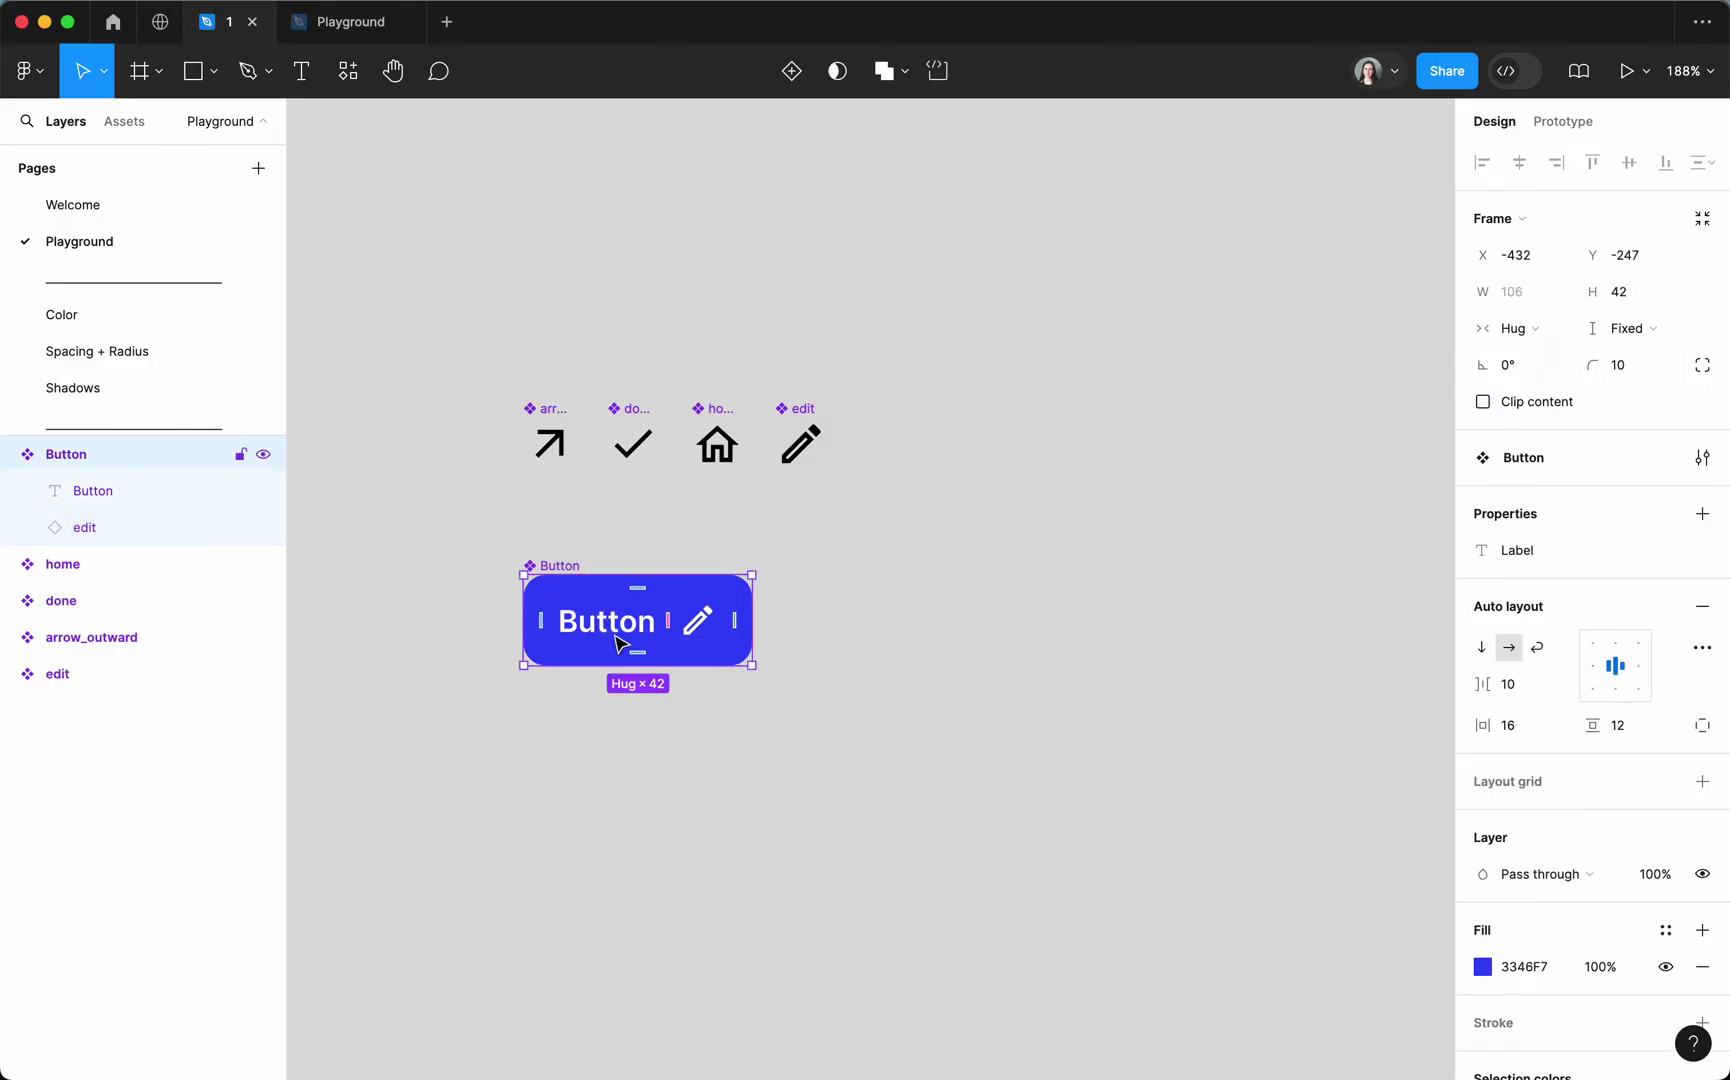
pyautogui.click(697, 625)
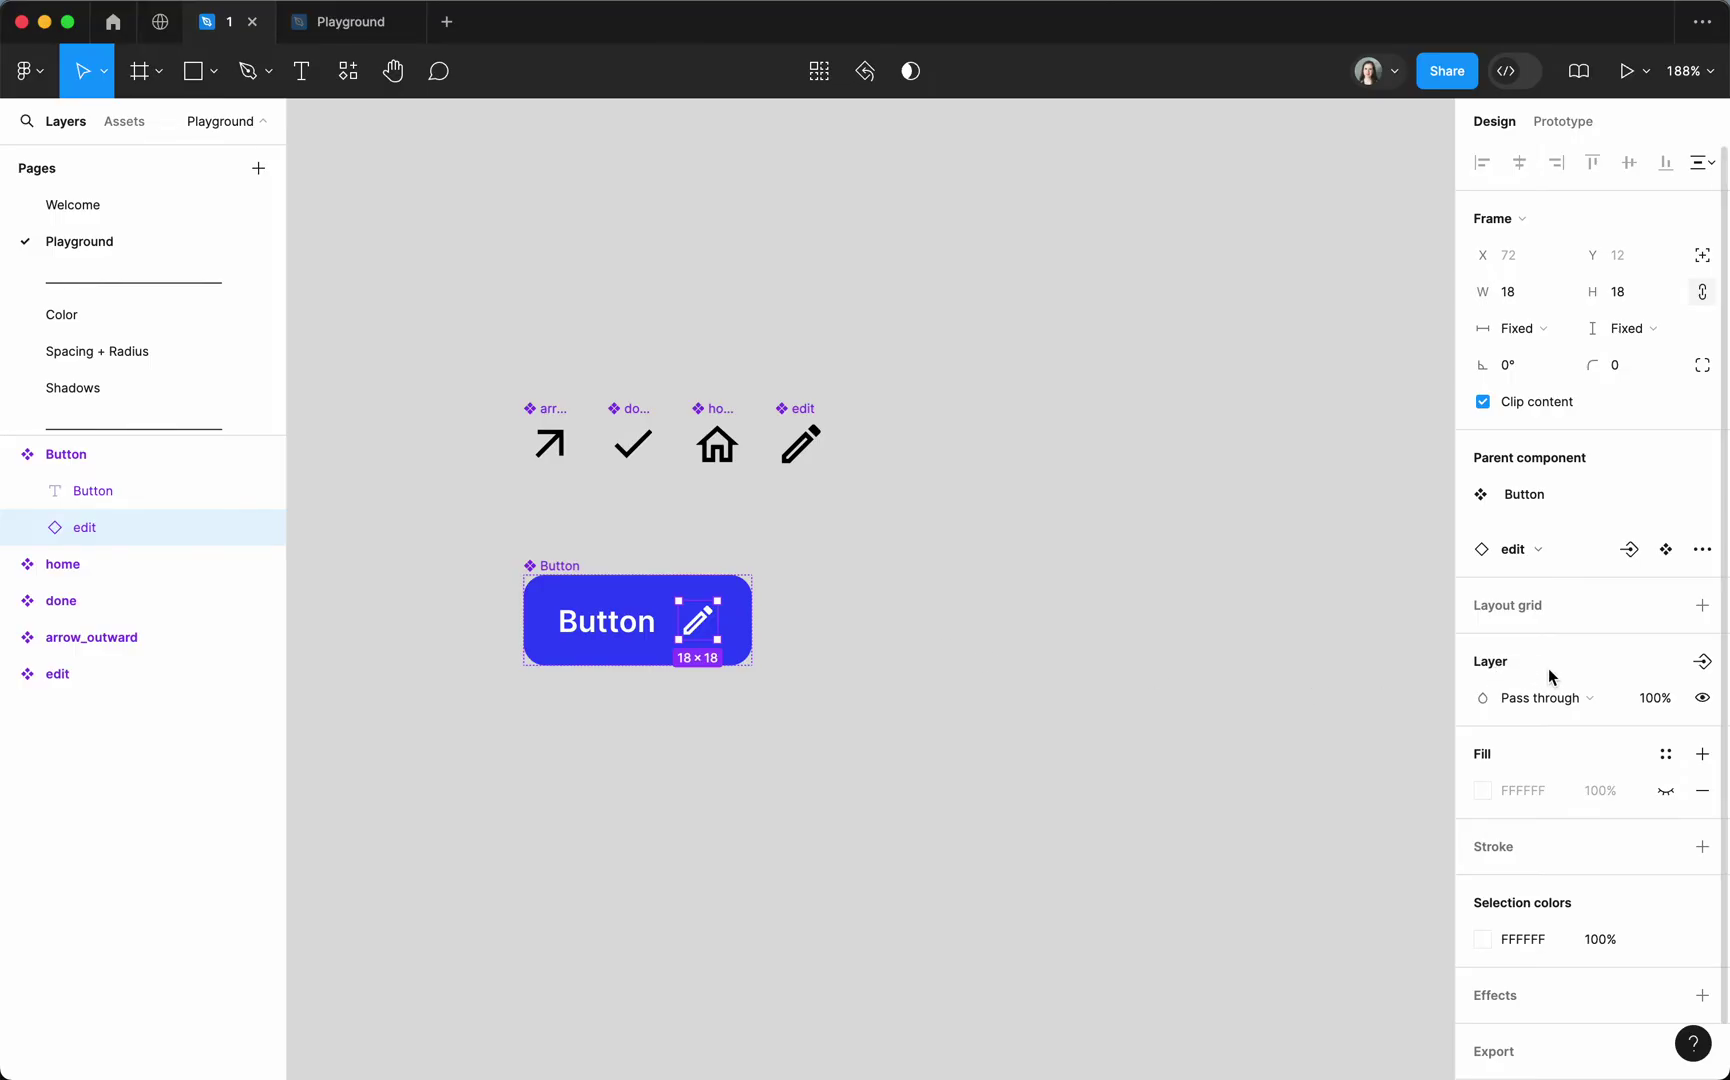
pyautogui.click(1694, 663)
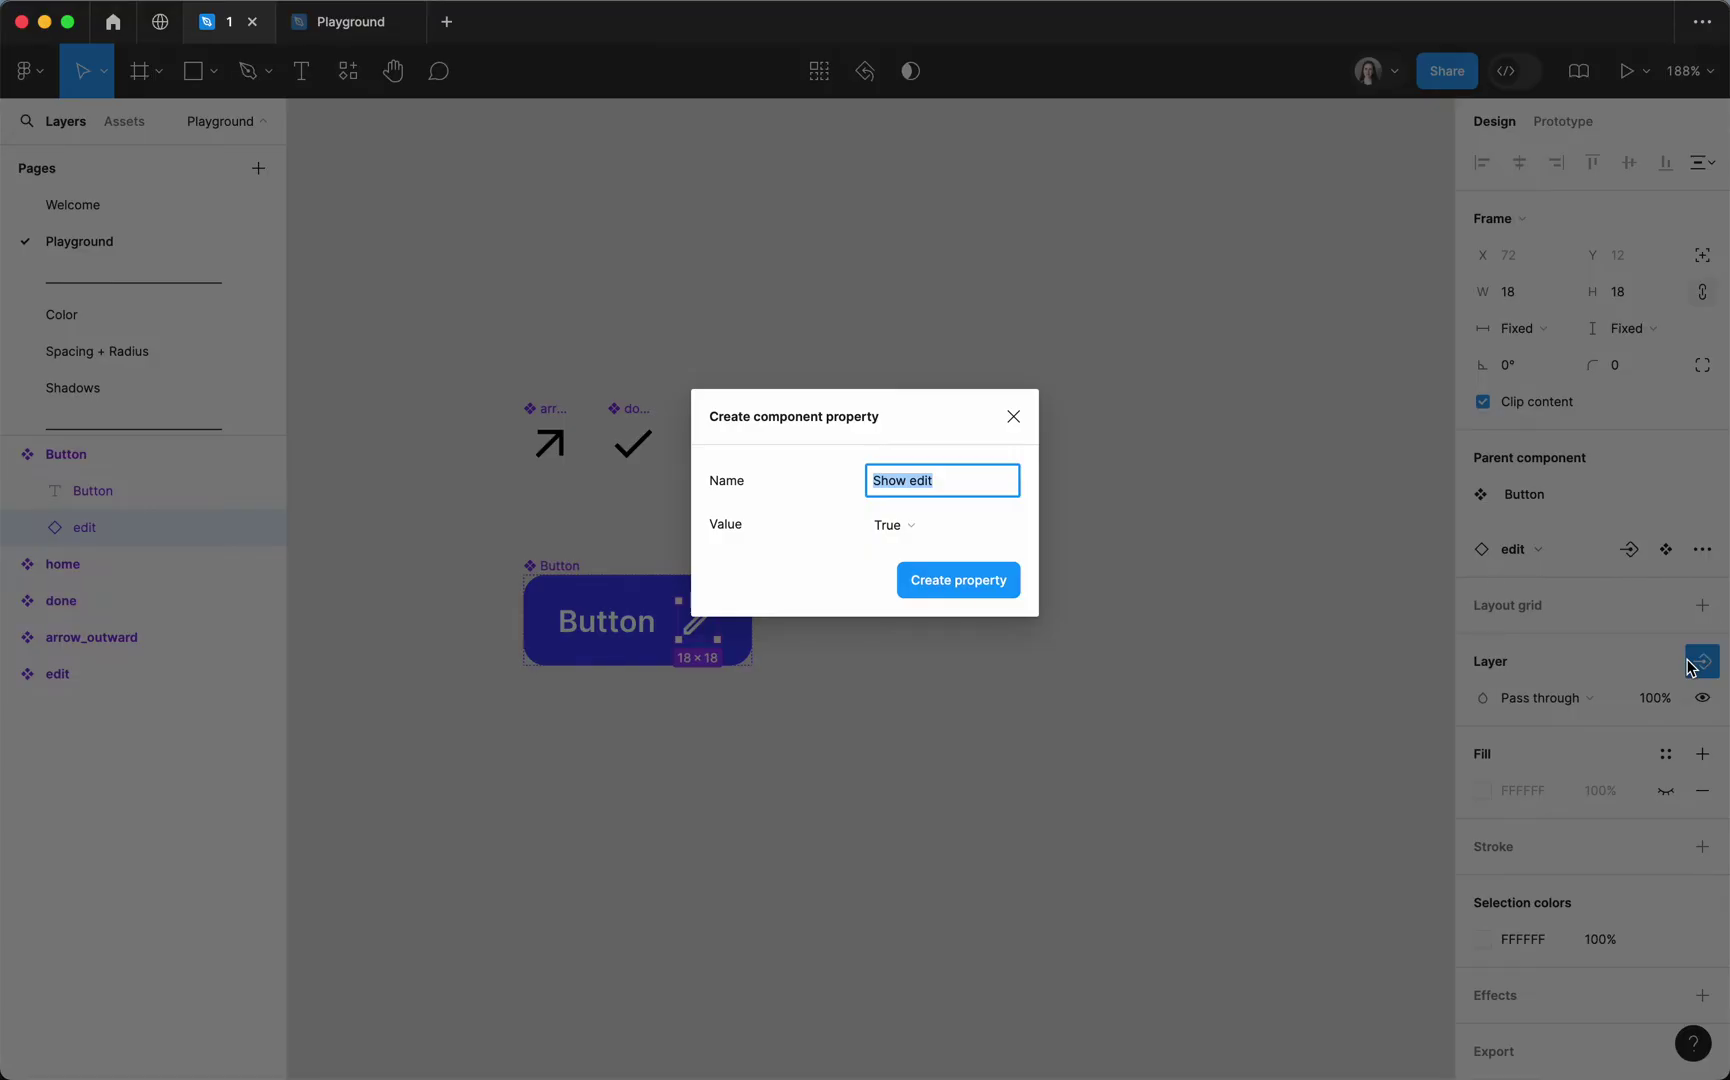
pyautogui.write('Show Icon')
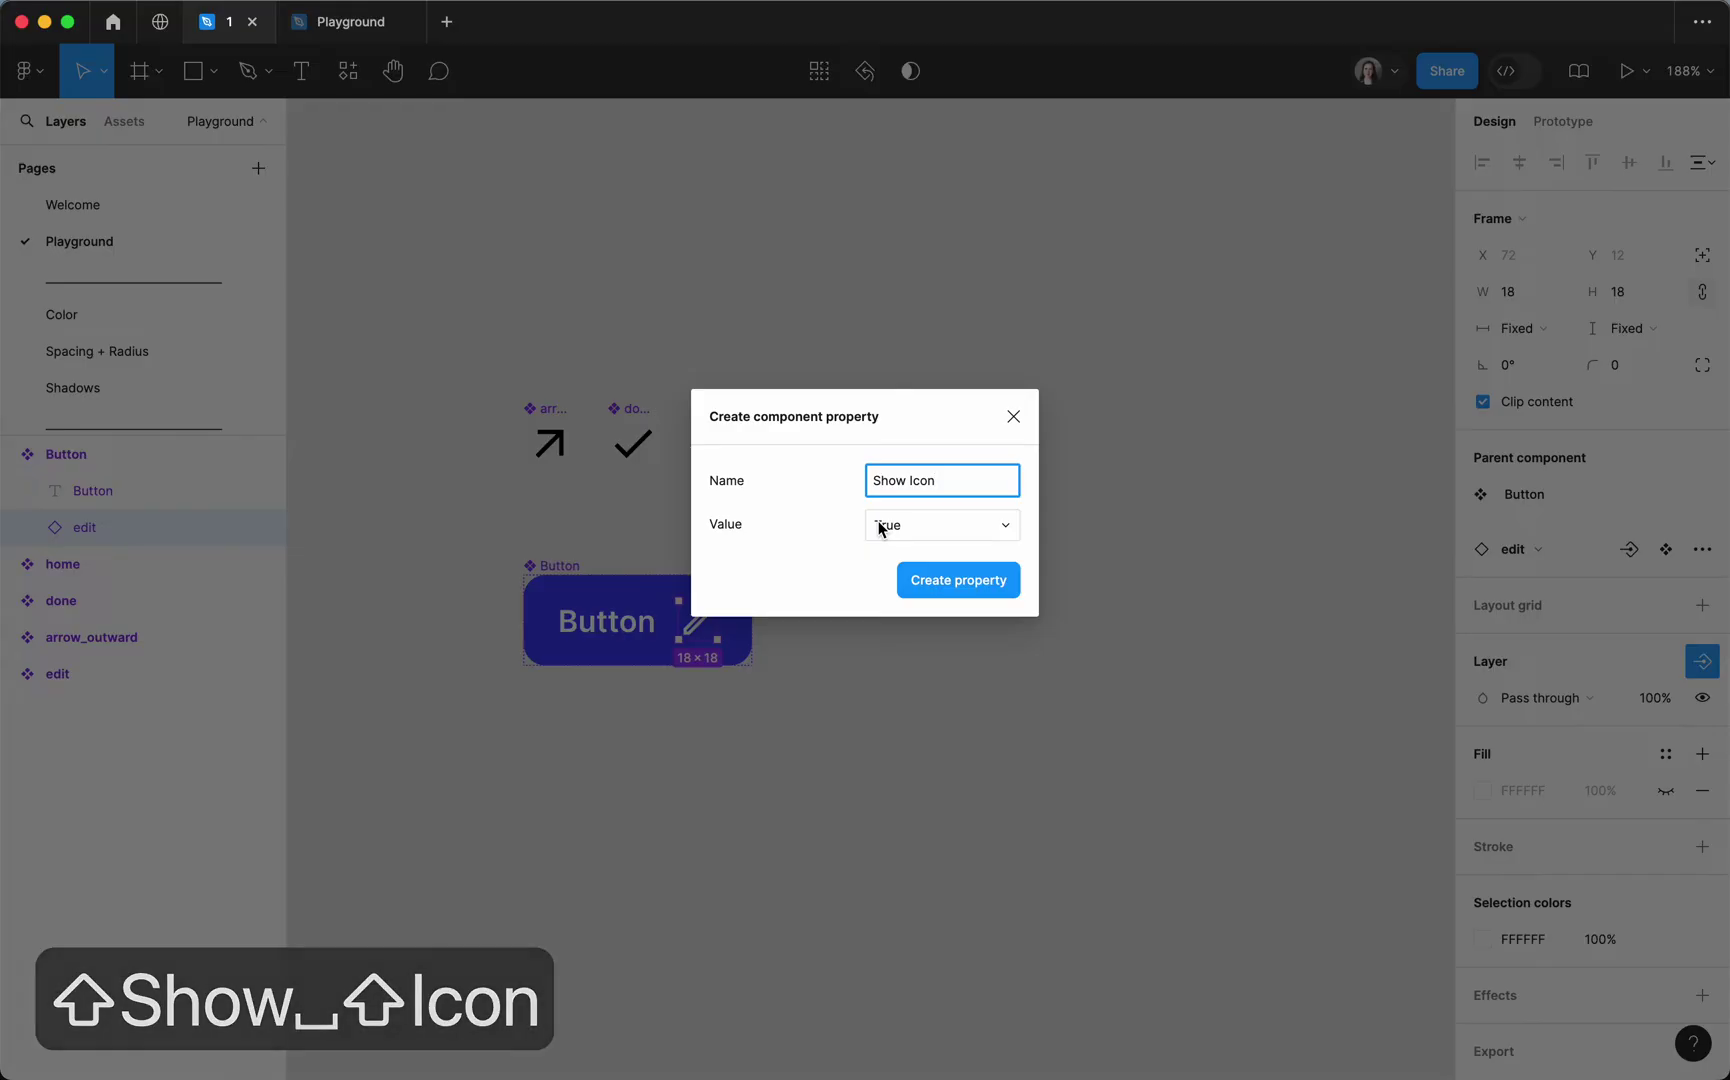
pyautogui.click(980, 573)
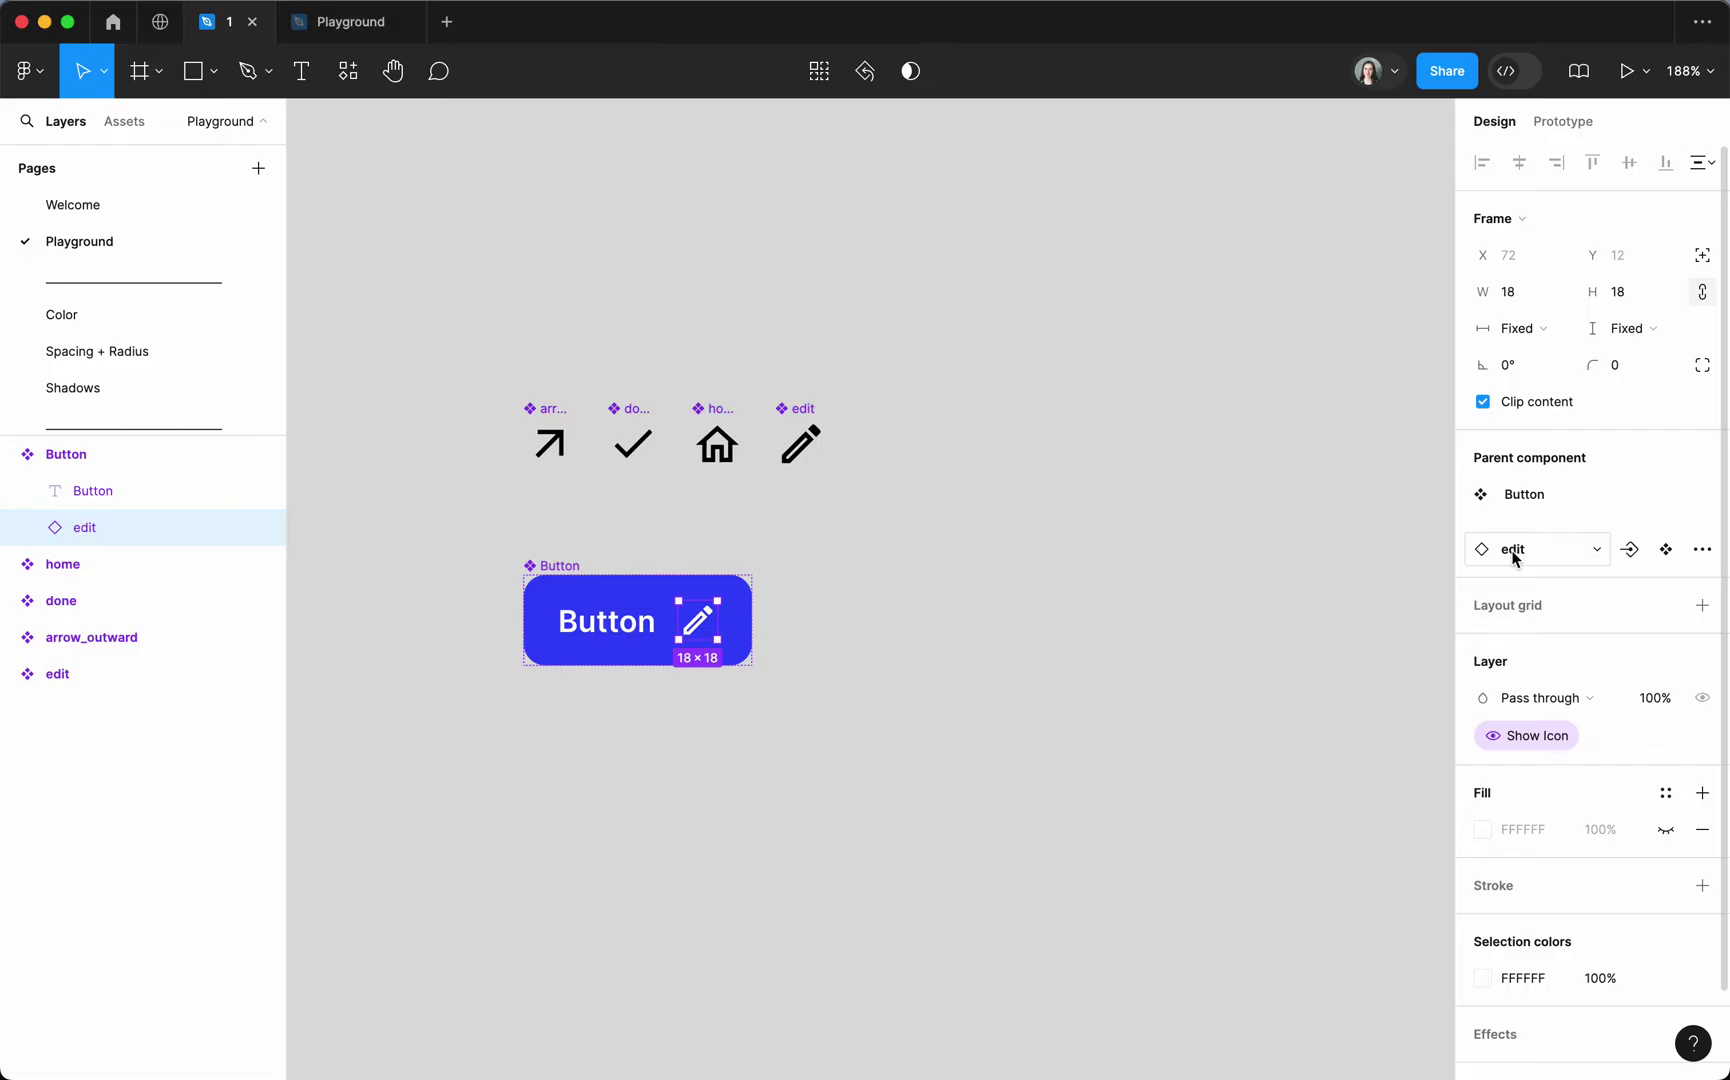
pyautogui.click(1630, 550)
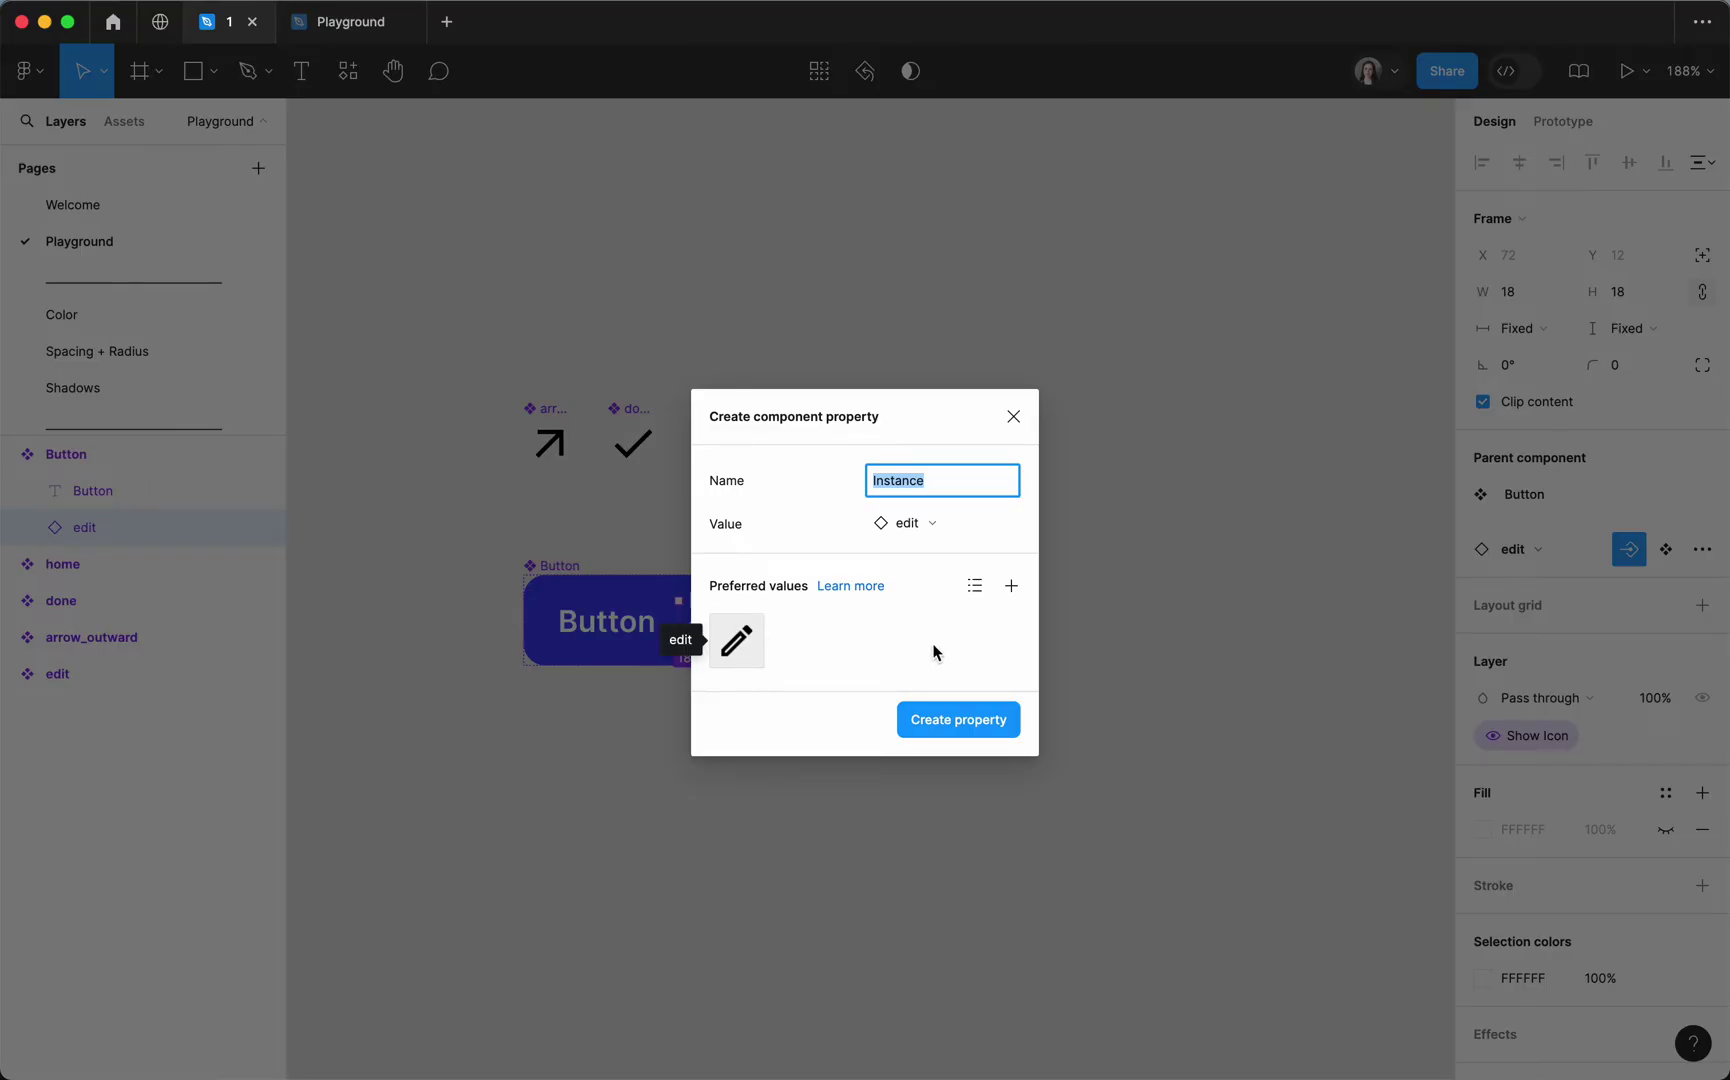
pyautogui.click(1008, 596)
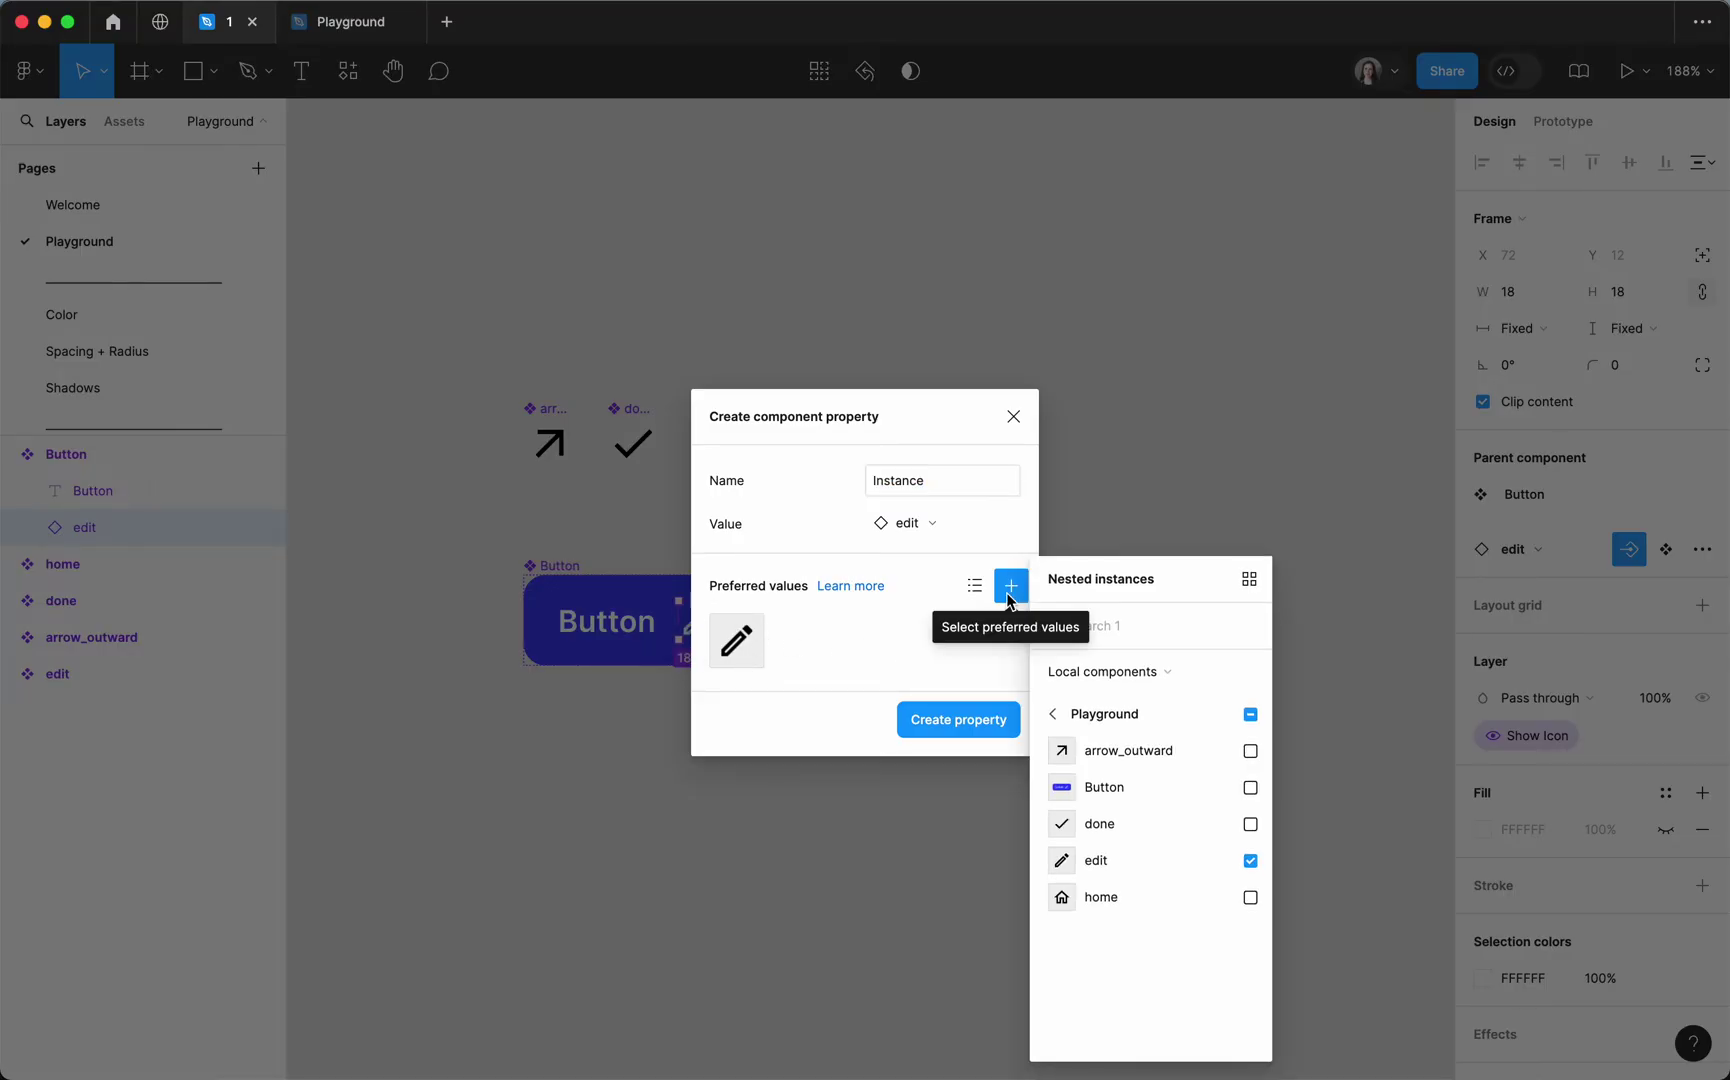
pyautogui.click(1220, 893)
pyautogui.click(1200, 817)
pyautogui.click(1172, 756)
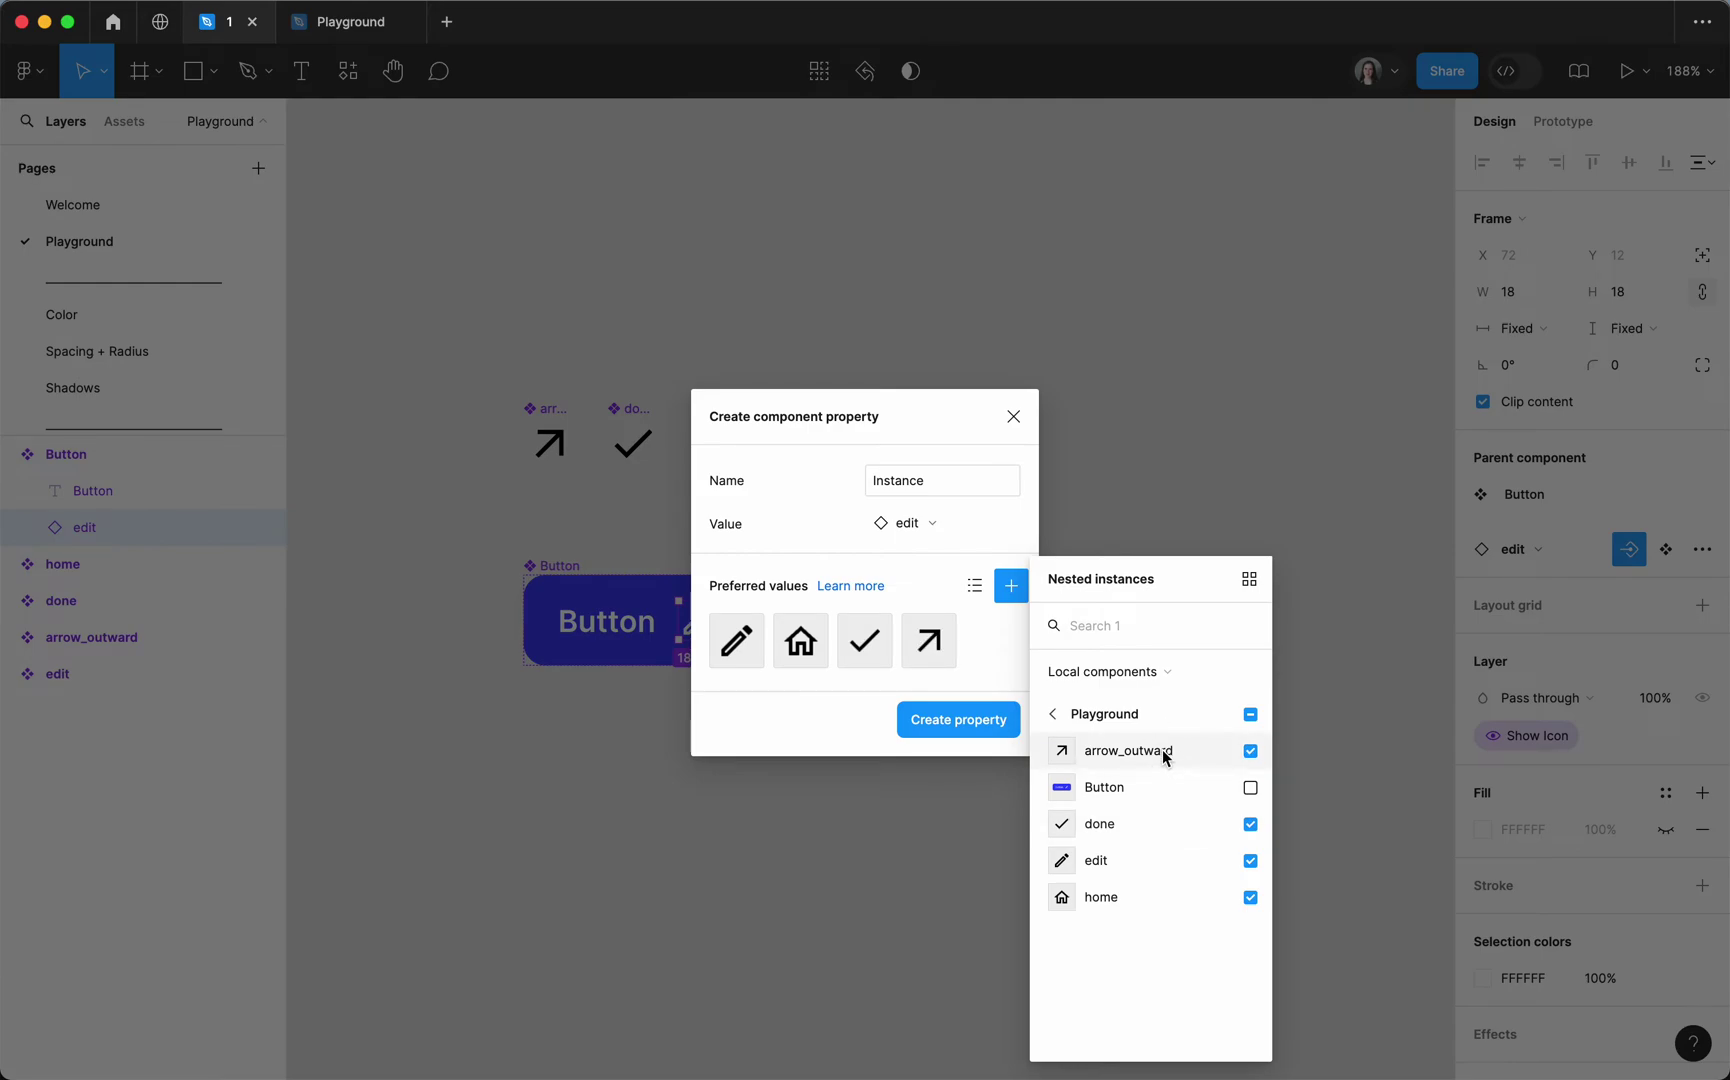
pyautogui.click(1251, 714)
pyautogui.click(1251, 714)
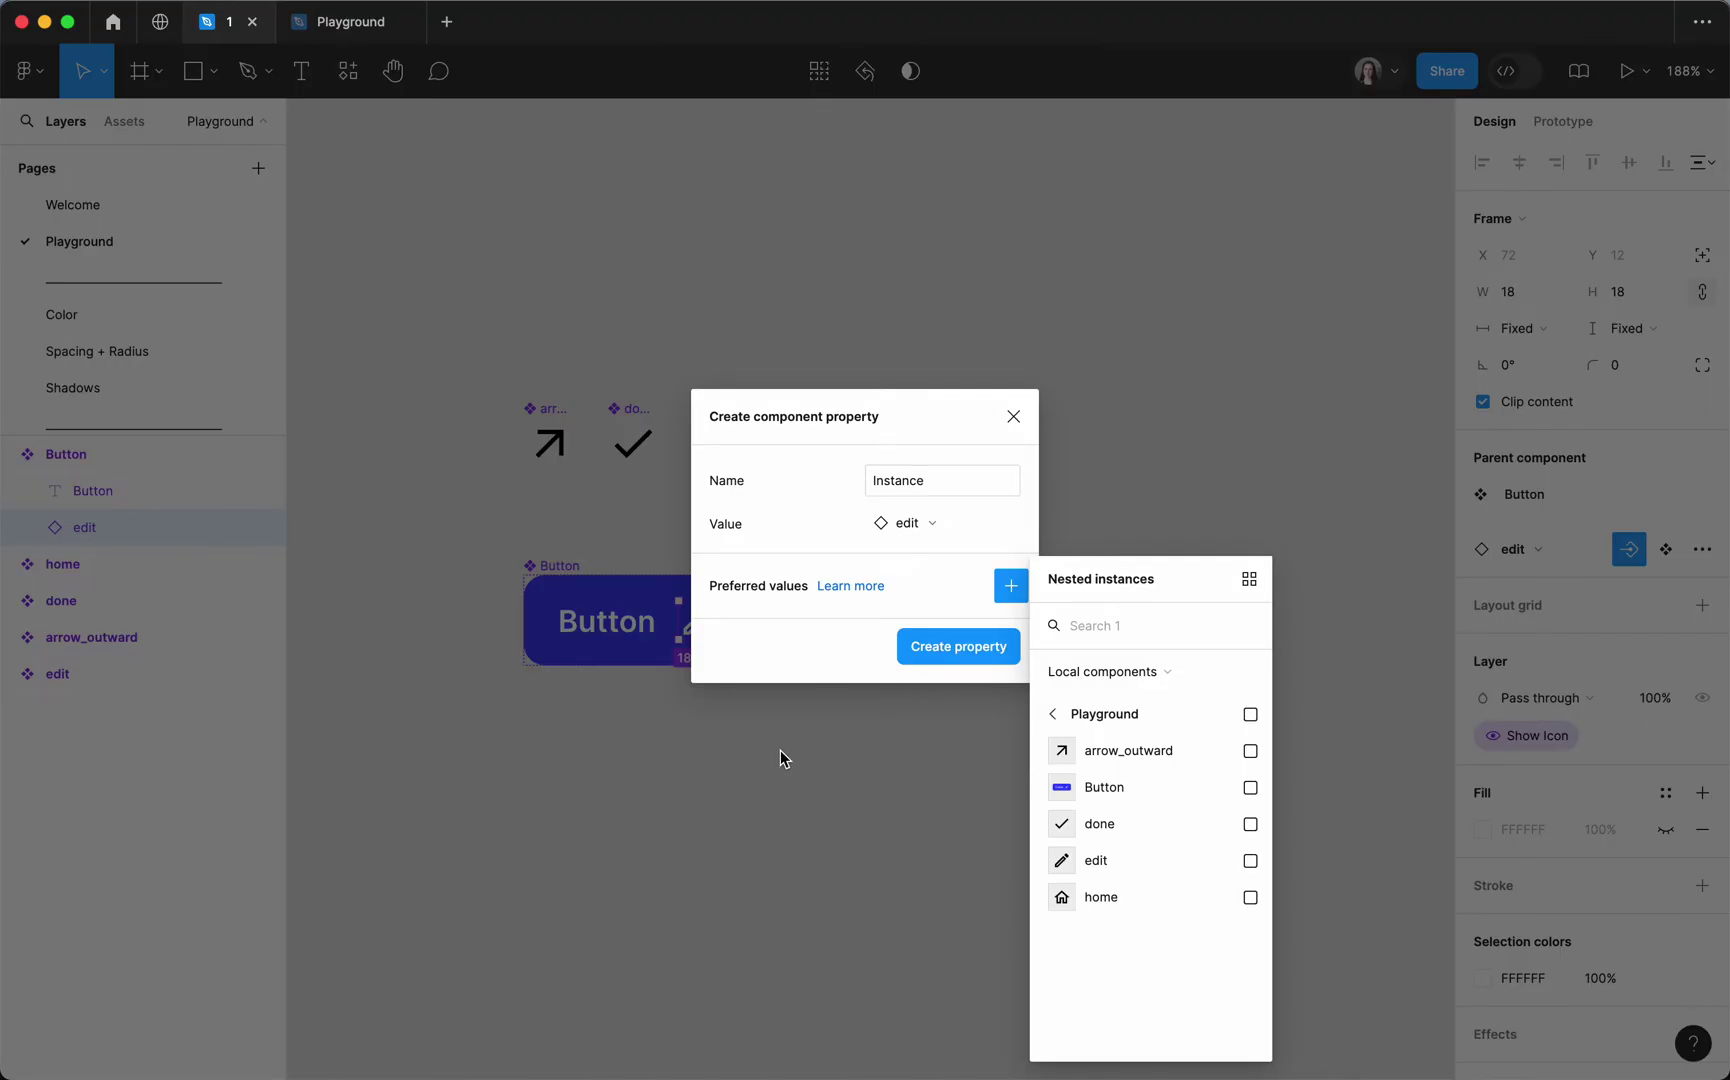
pyautogui.click(1013, 416)
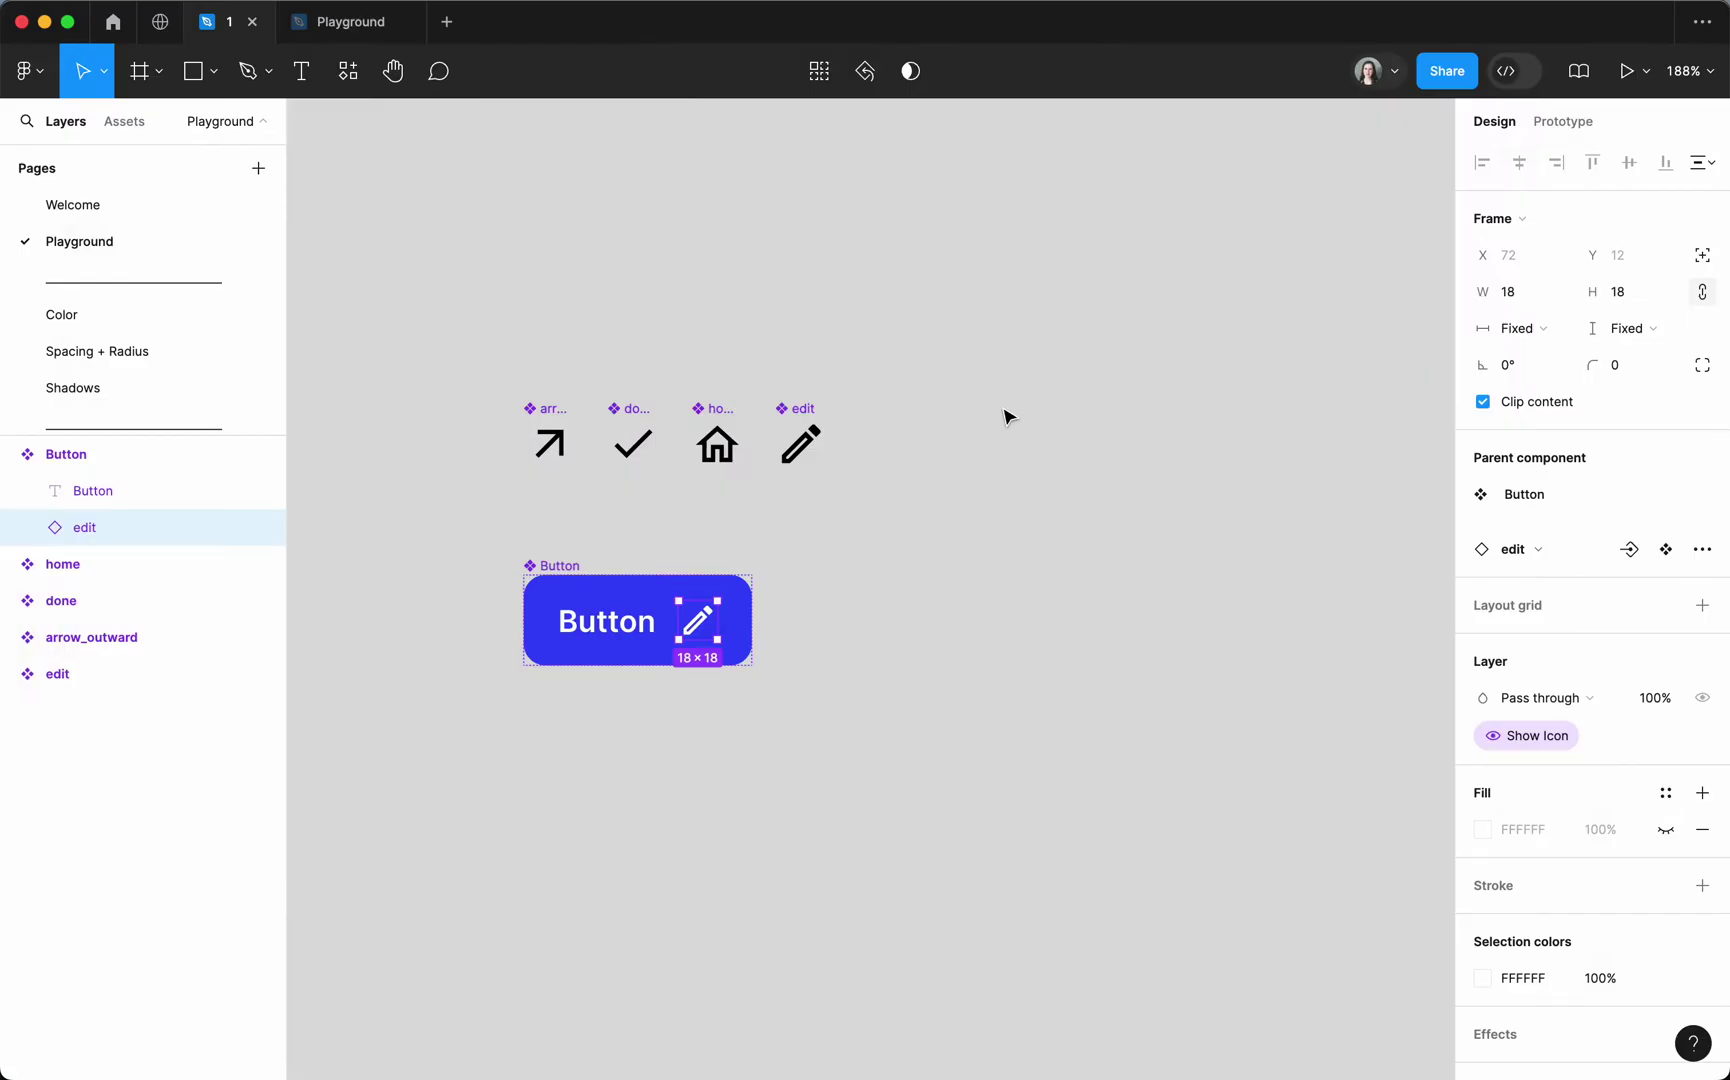
# Wrap the four icon components in a single frame and rename it Button Icons.
pyautogui.moveTo(468, 362); pyautogui.dragTo(884, 508)
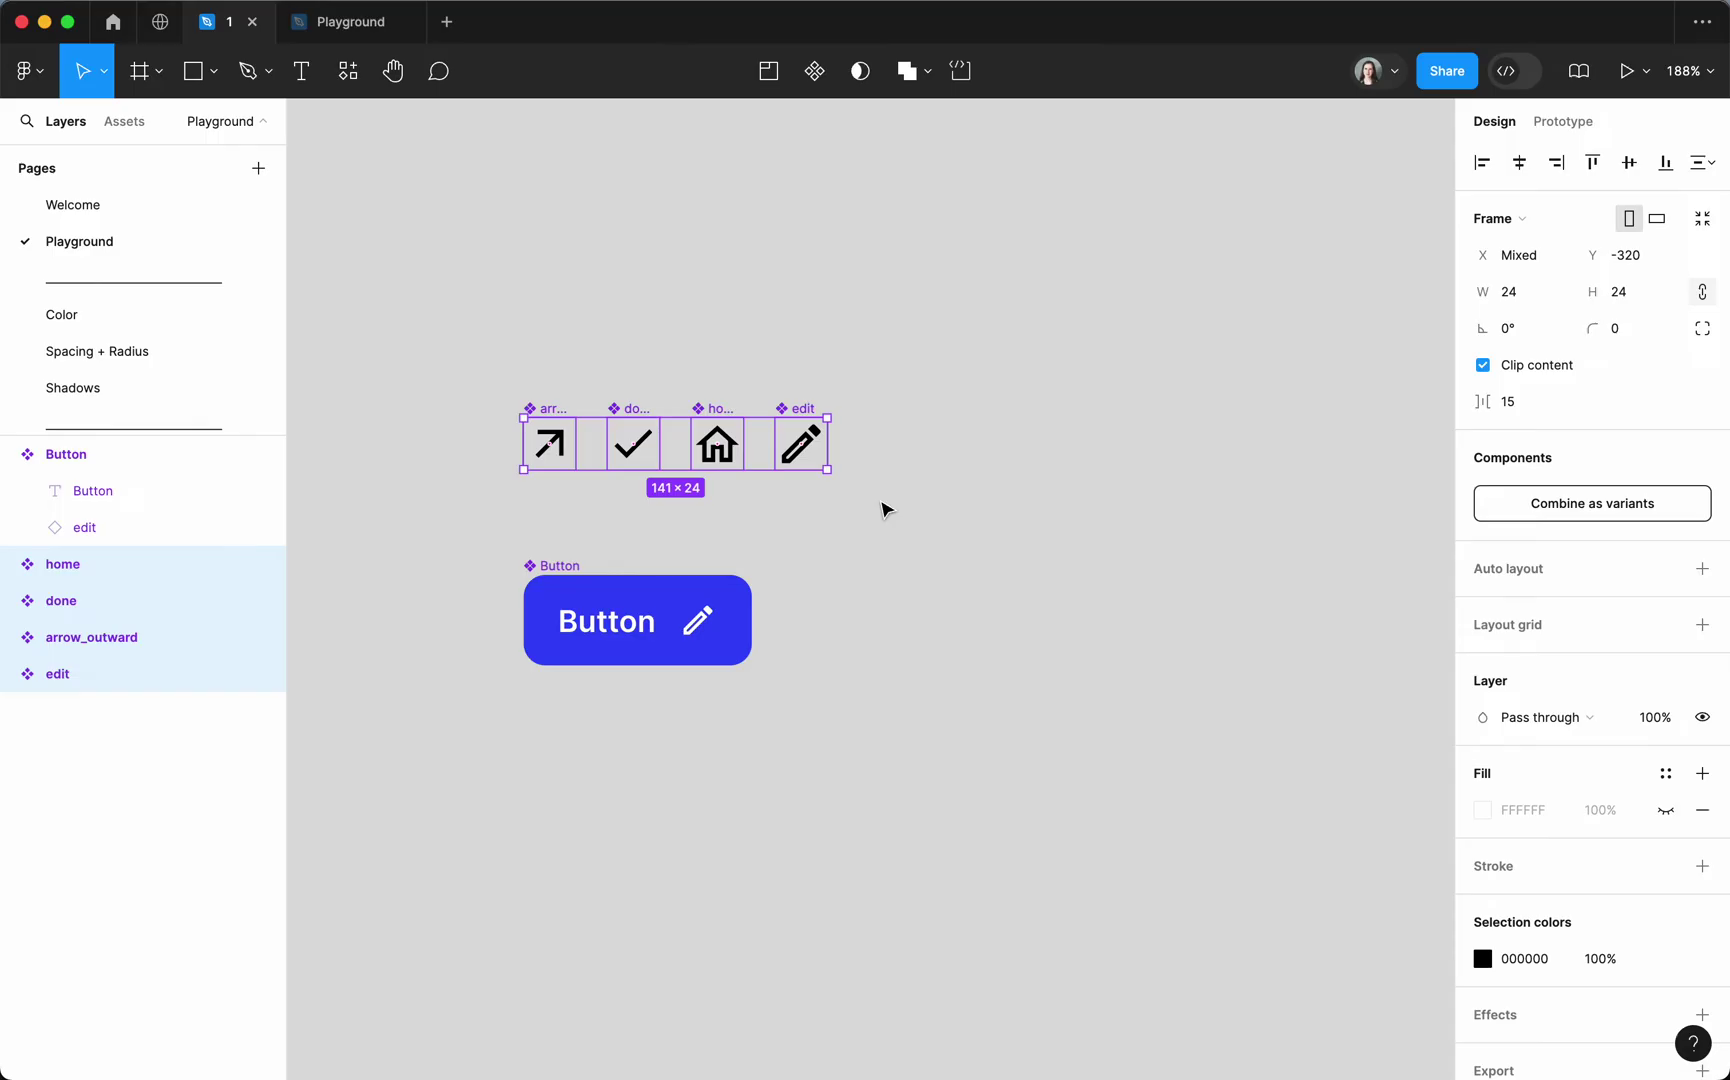
pyautogui.press('alt+super+g')
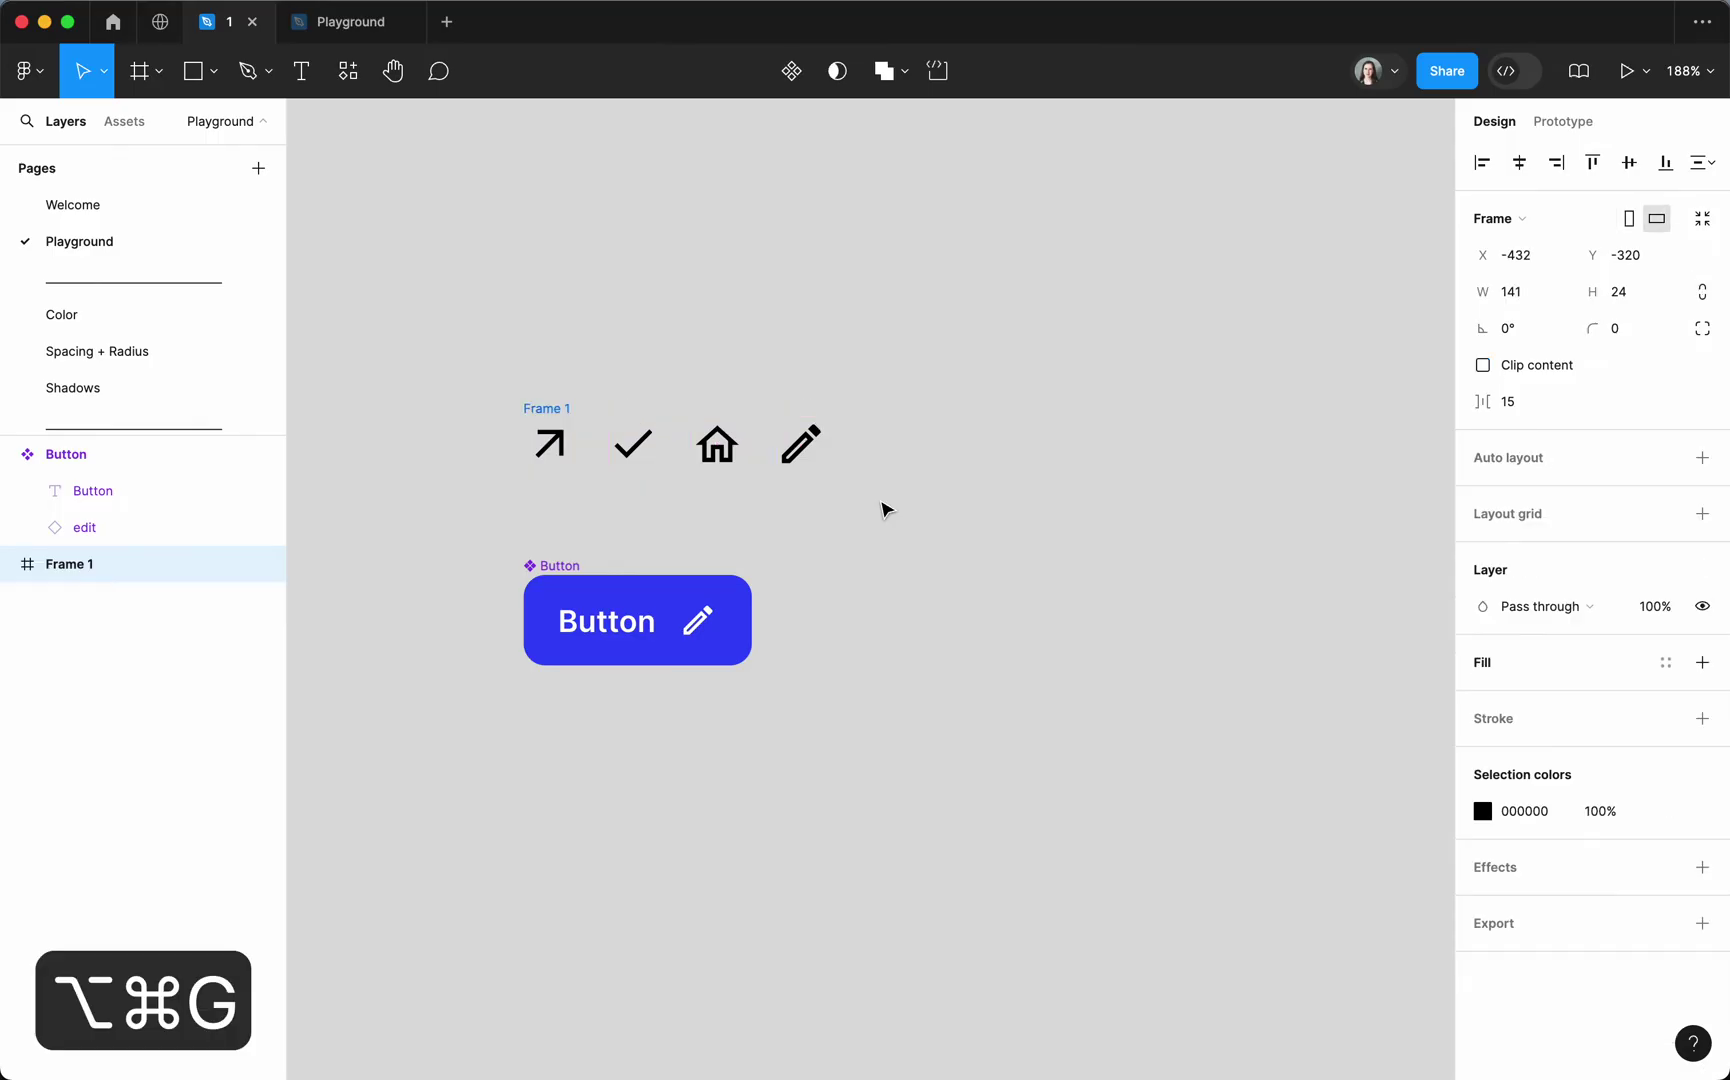
pyautogui.press('super+r')
pyautogui.write('Button Icons')
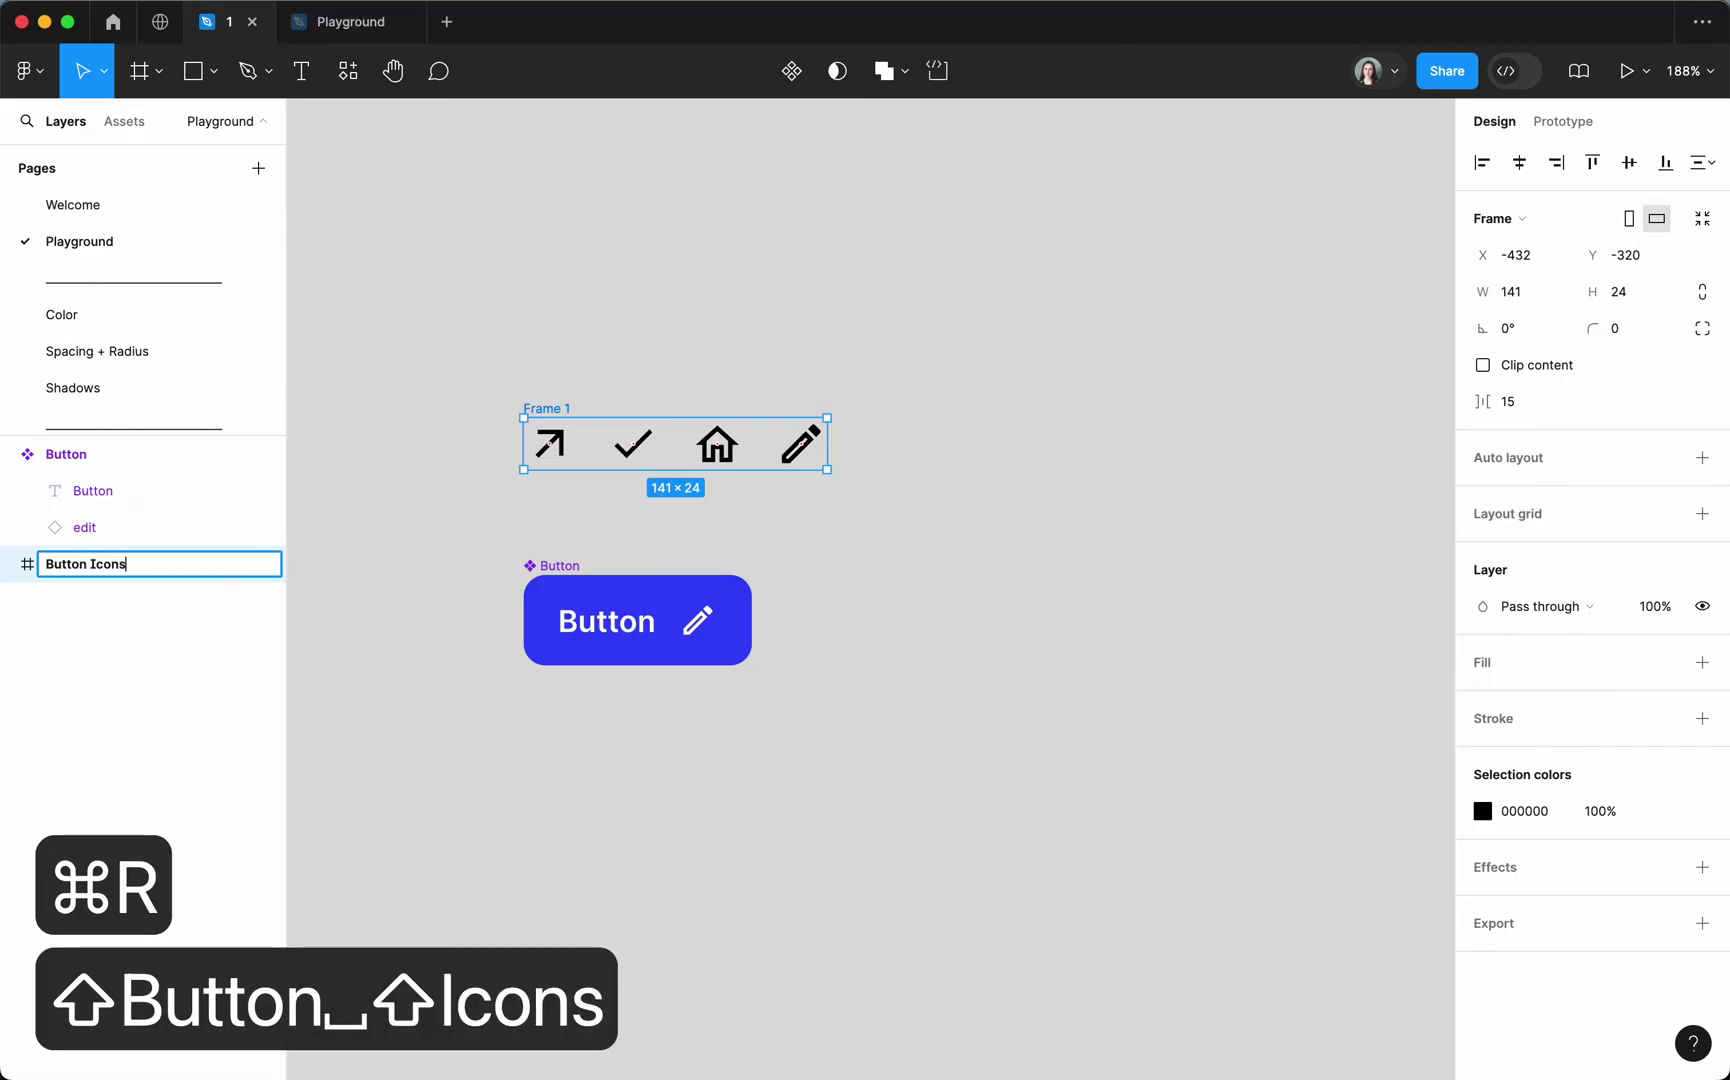
pyautogui.press('Return')
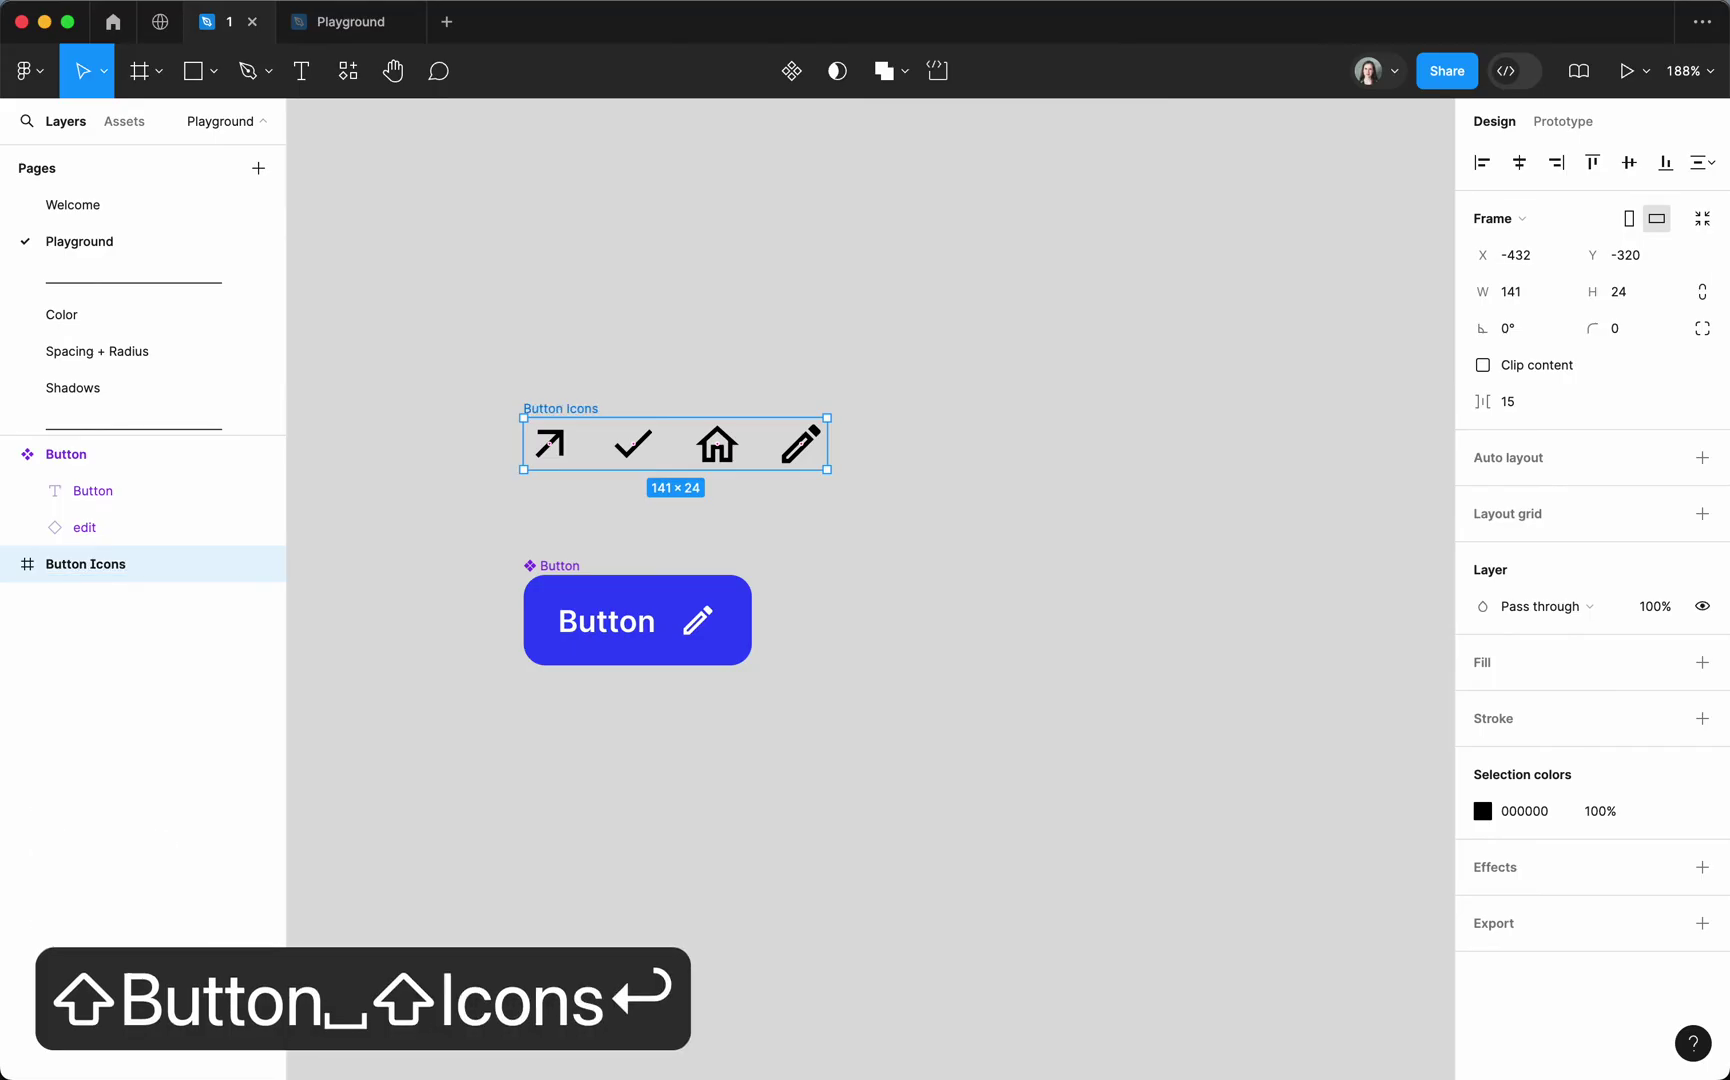
# Create an instance swap property named Icons for the Button's nested icon, with all Button Icons components as preferred values.
pyautogui.click(707, 635)
pyautogui.click(712, 640)
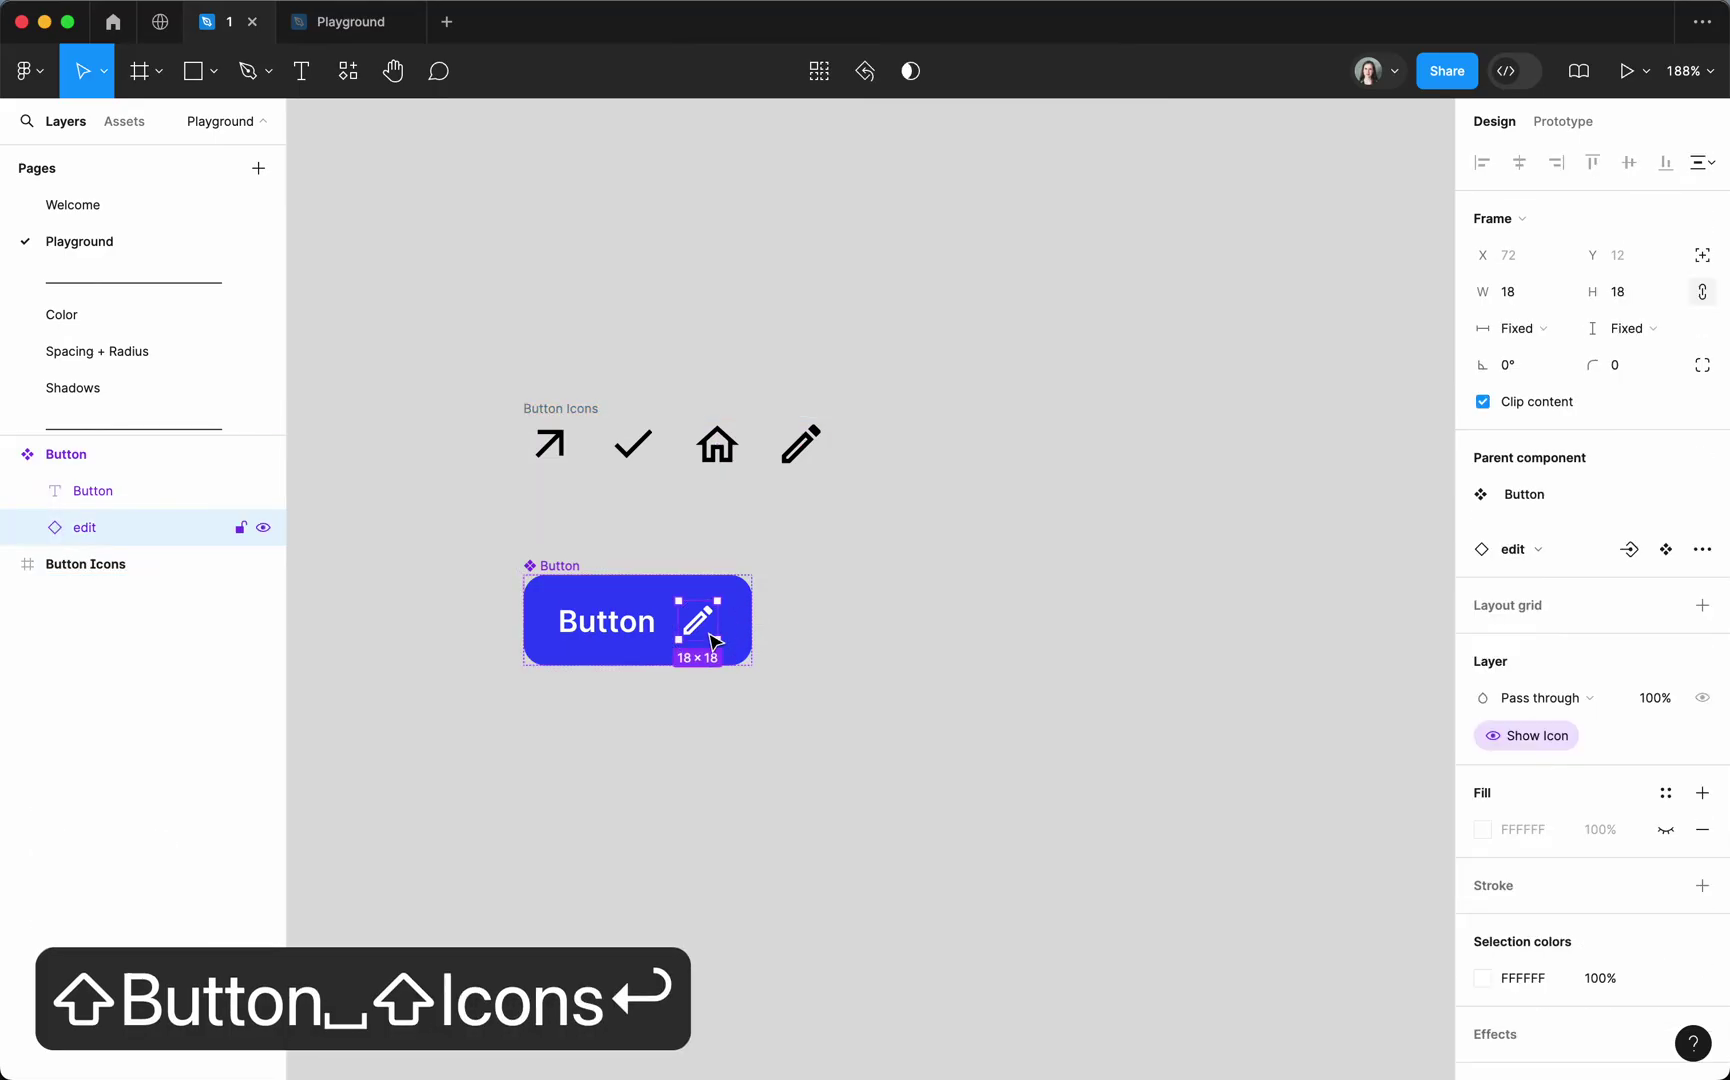
pyautogui.click(1629, 549)
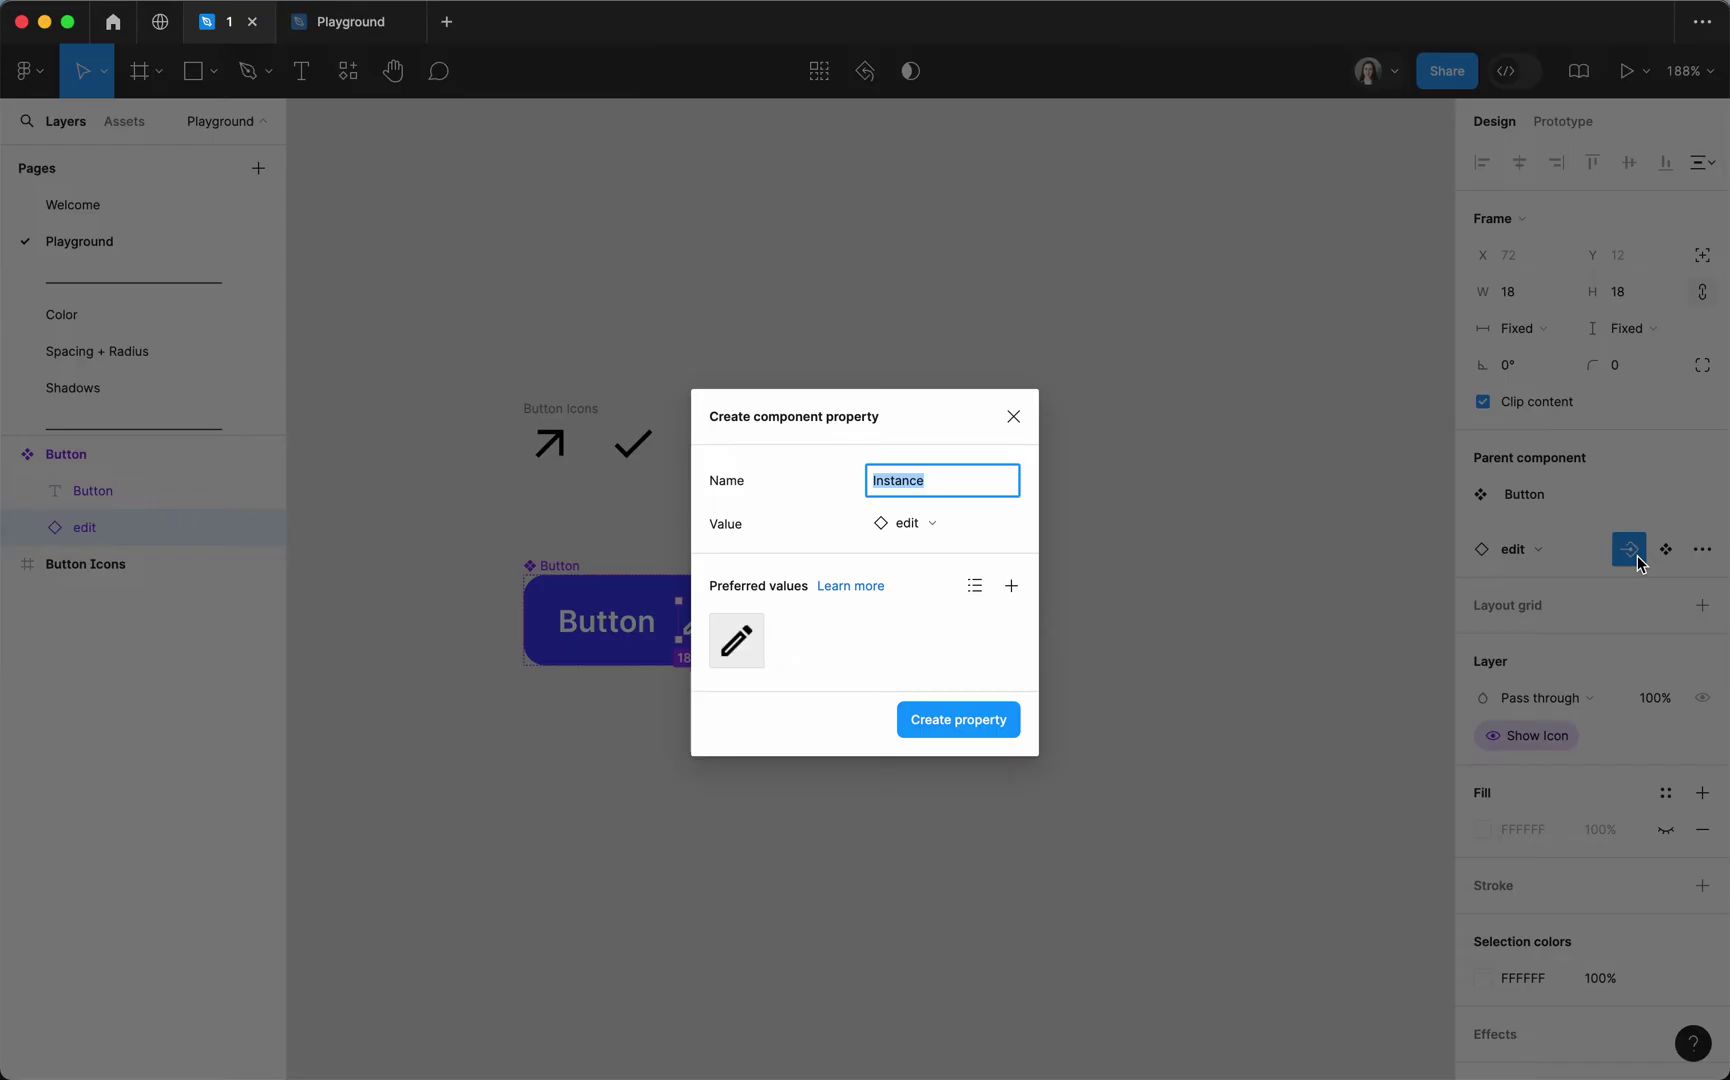
pyautogui.click(1019, 587)
pyautogui.click(1250, 715)
pyautogui.click(1250, 715)
pyautogui.click(1250, 715)
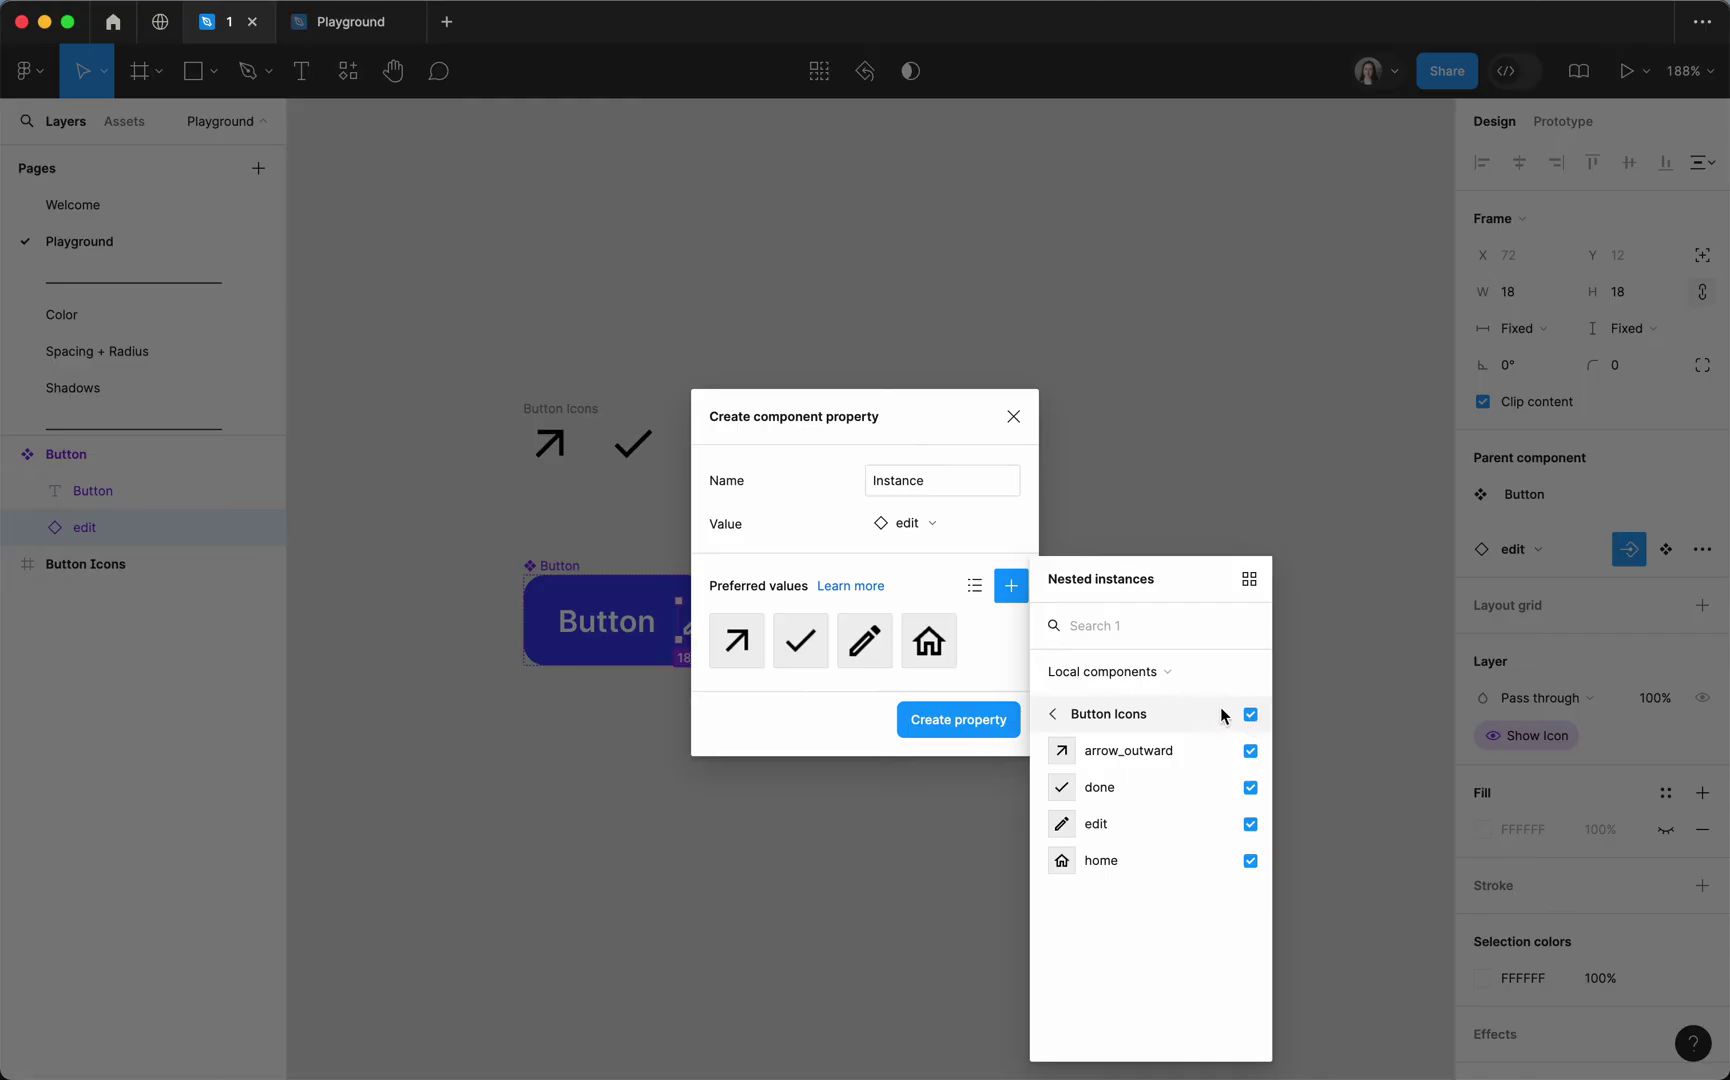
pyautogui.click(889, 495)
pyautogui.write('Icons')
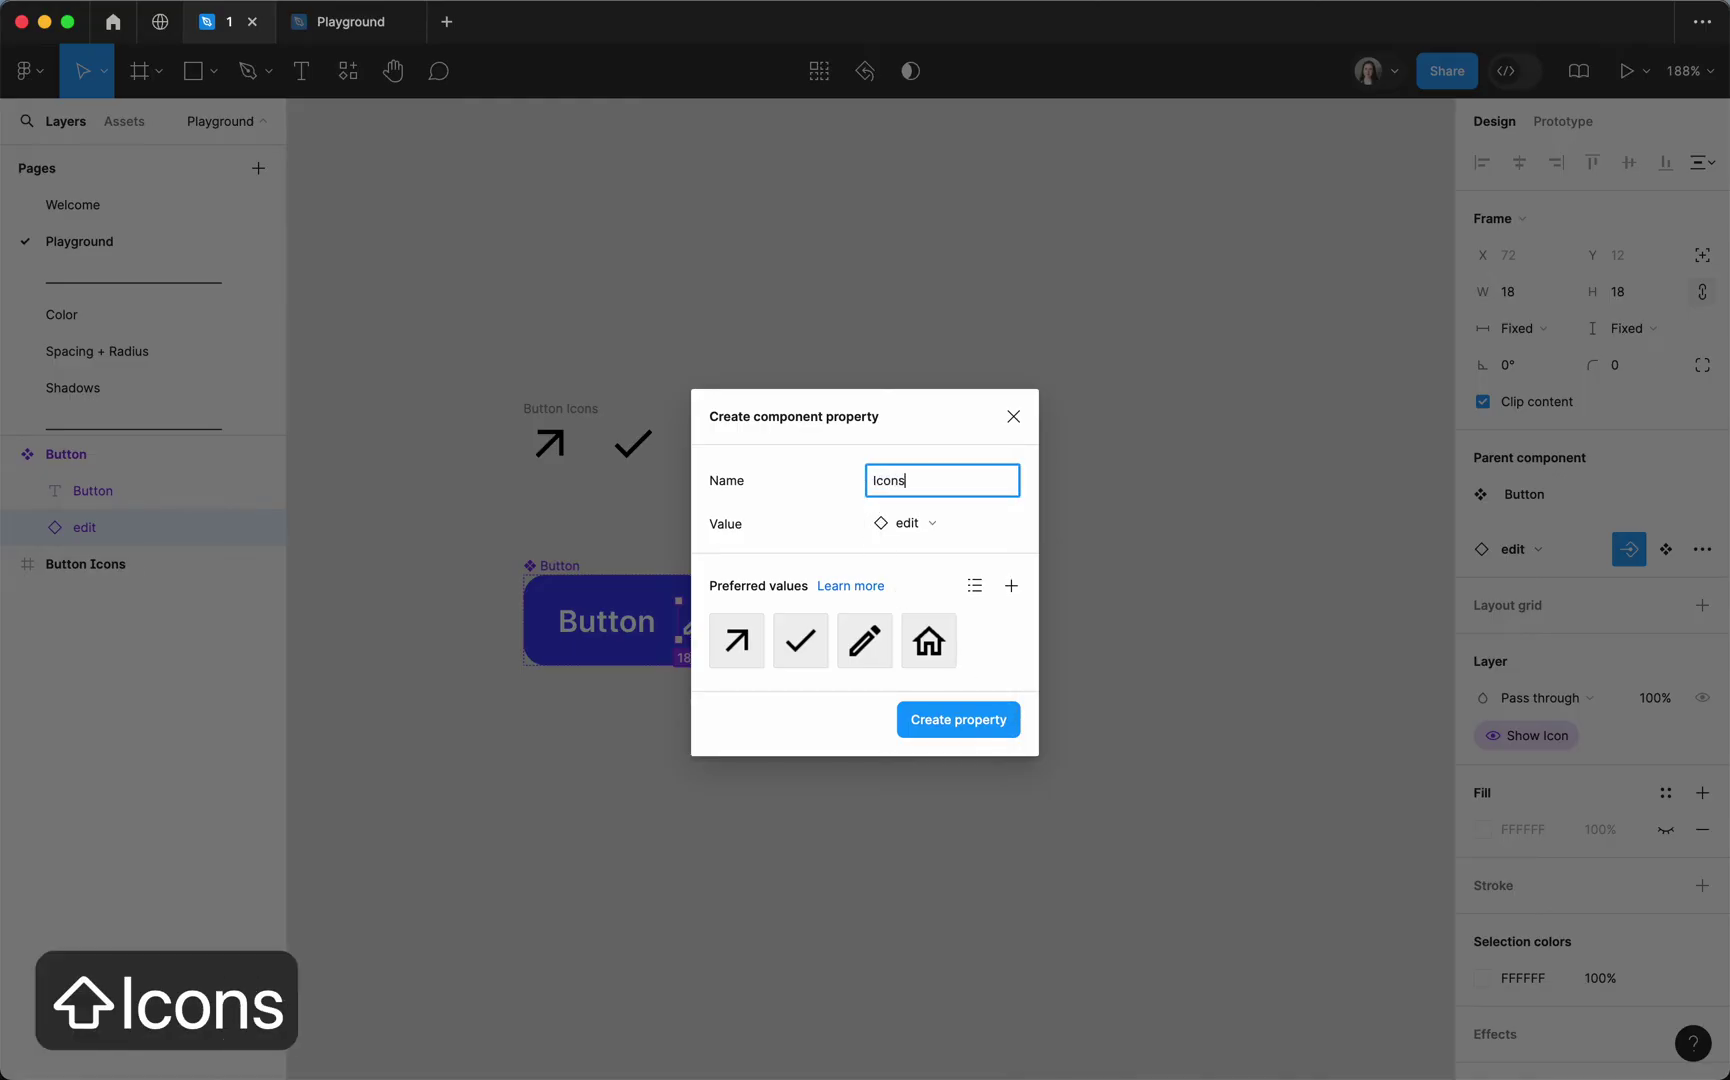
pyautogui.click(942, 712)
# Place an instance of the Button component beside the original at X -277 and set its Label property to Text.
pyautogui.click(815, 558)
pyautogui.click(687, 606)
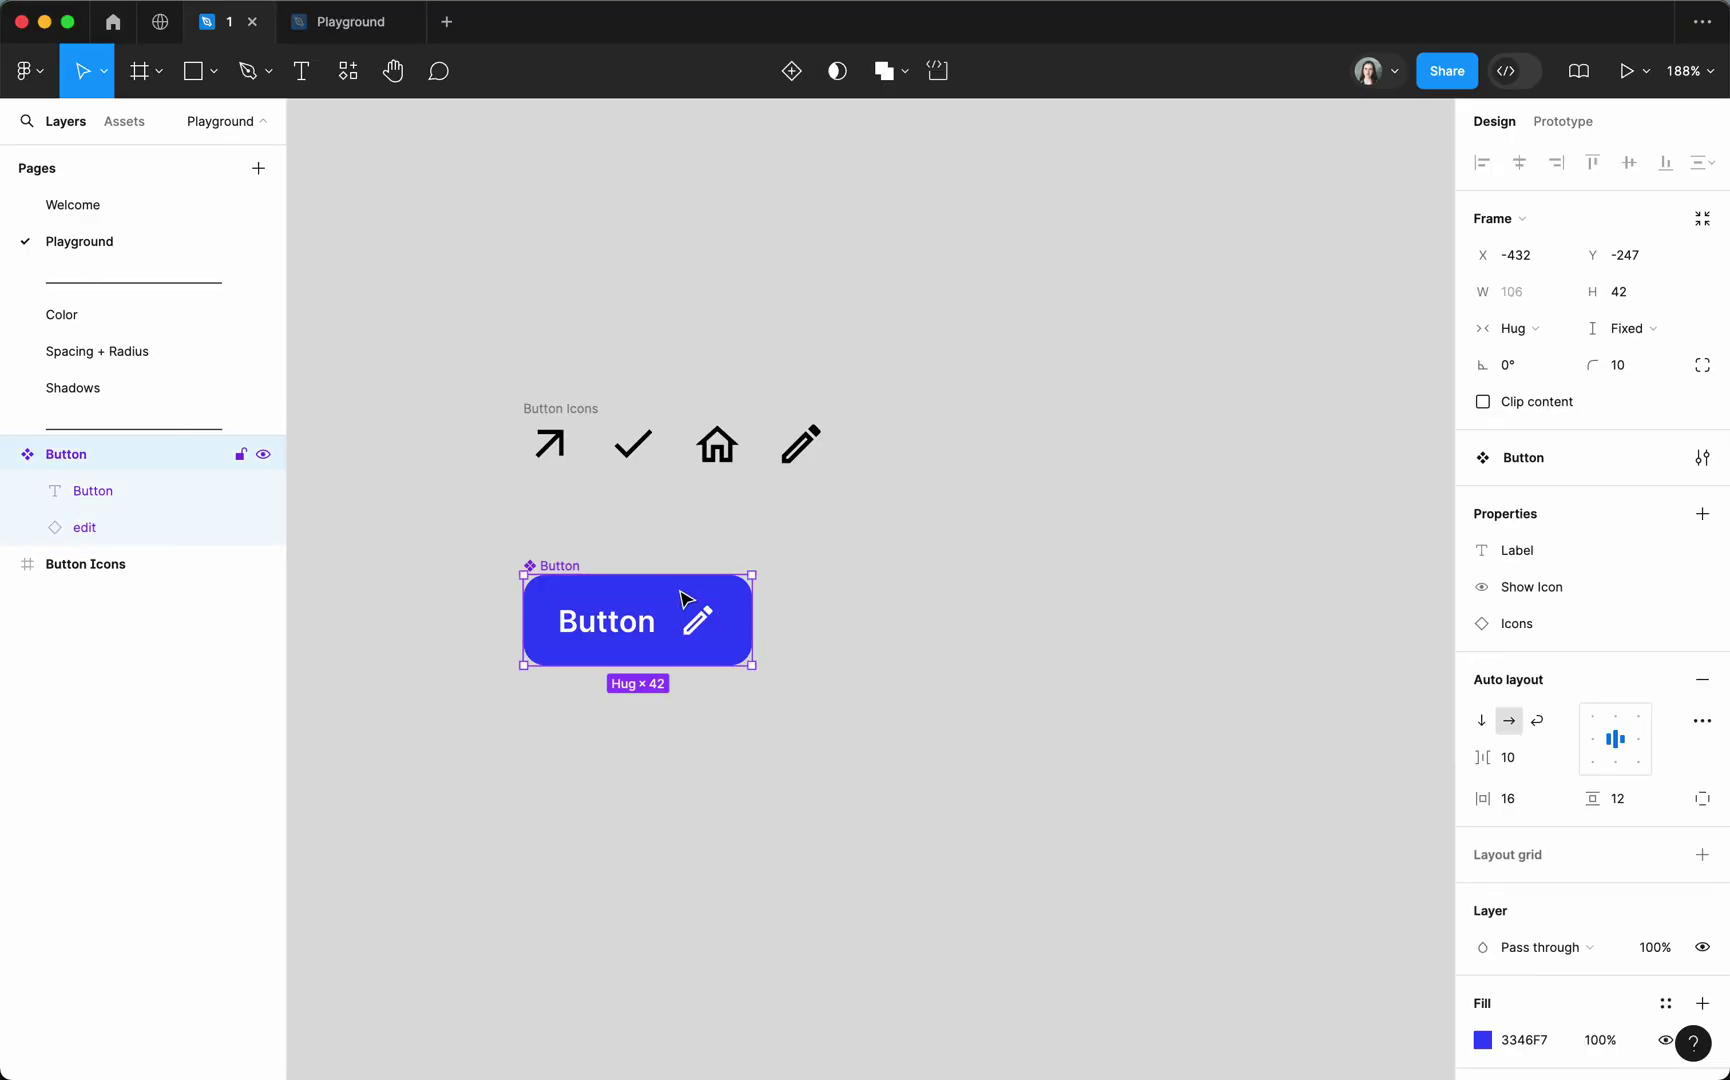
pyautogui.moveTo(687, 606); pyautogui.dragTo(1008, 614)
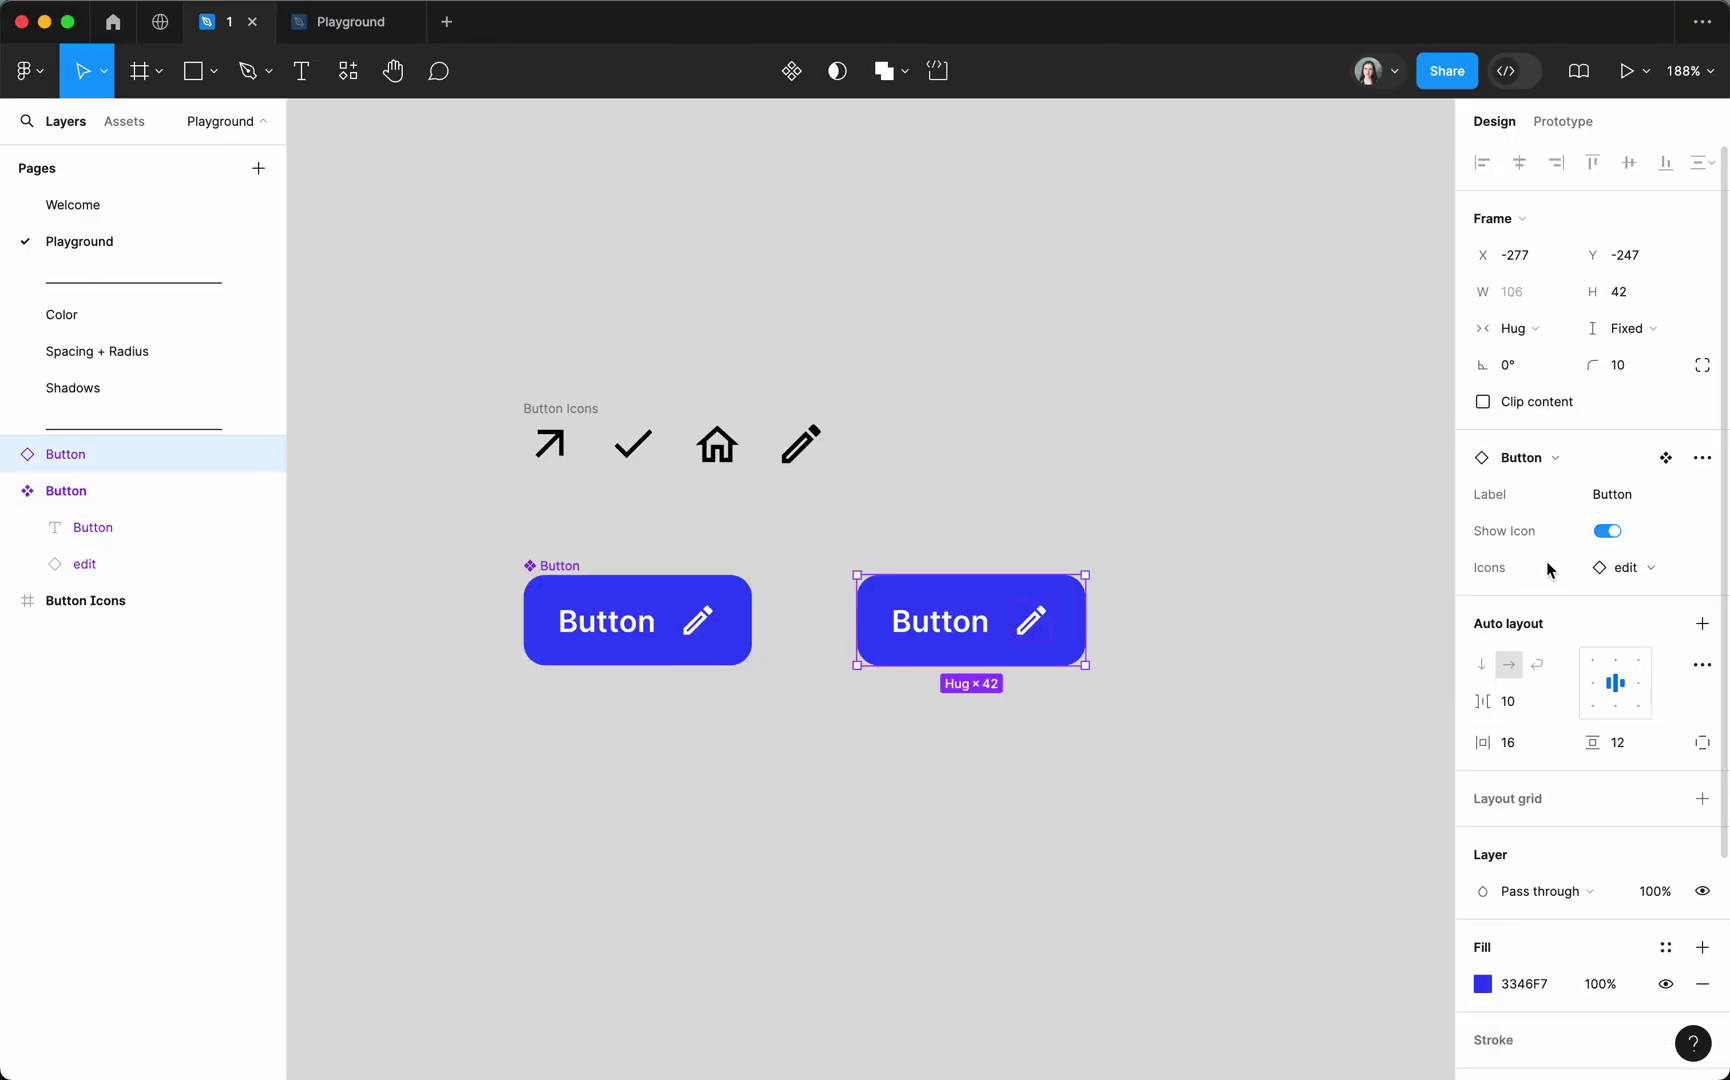
pyautogui.click(1605, 496)
pyautogui.write('Text')
pyautogui.press('Return')
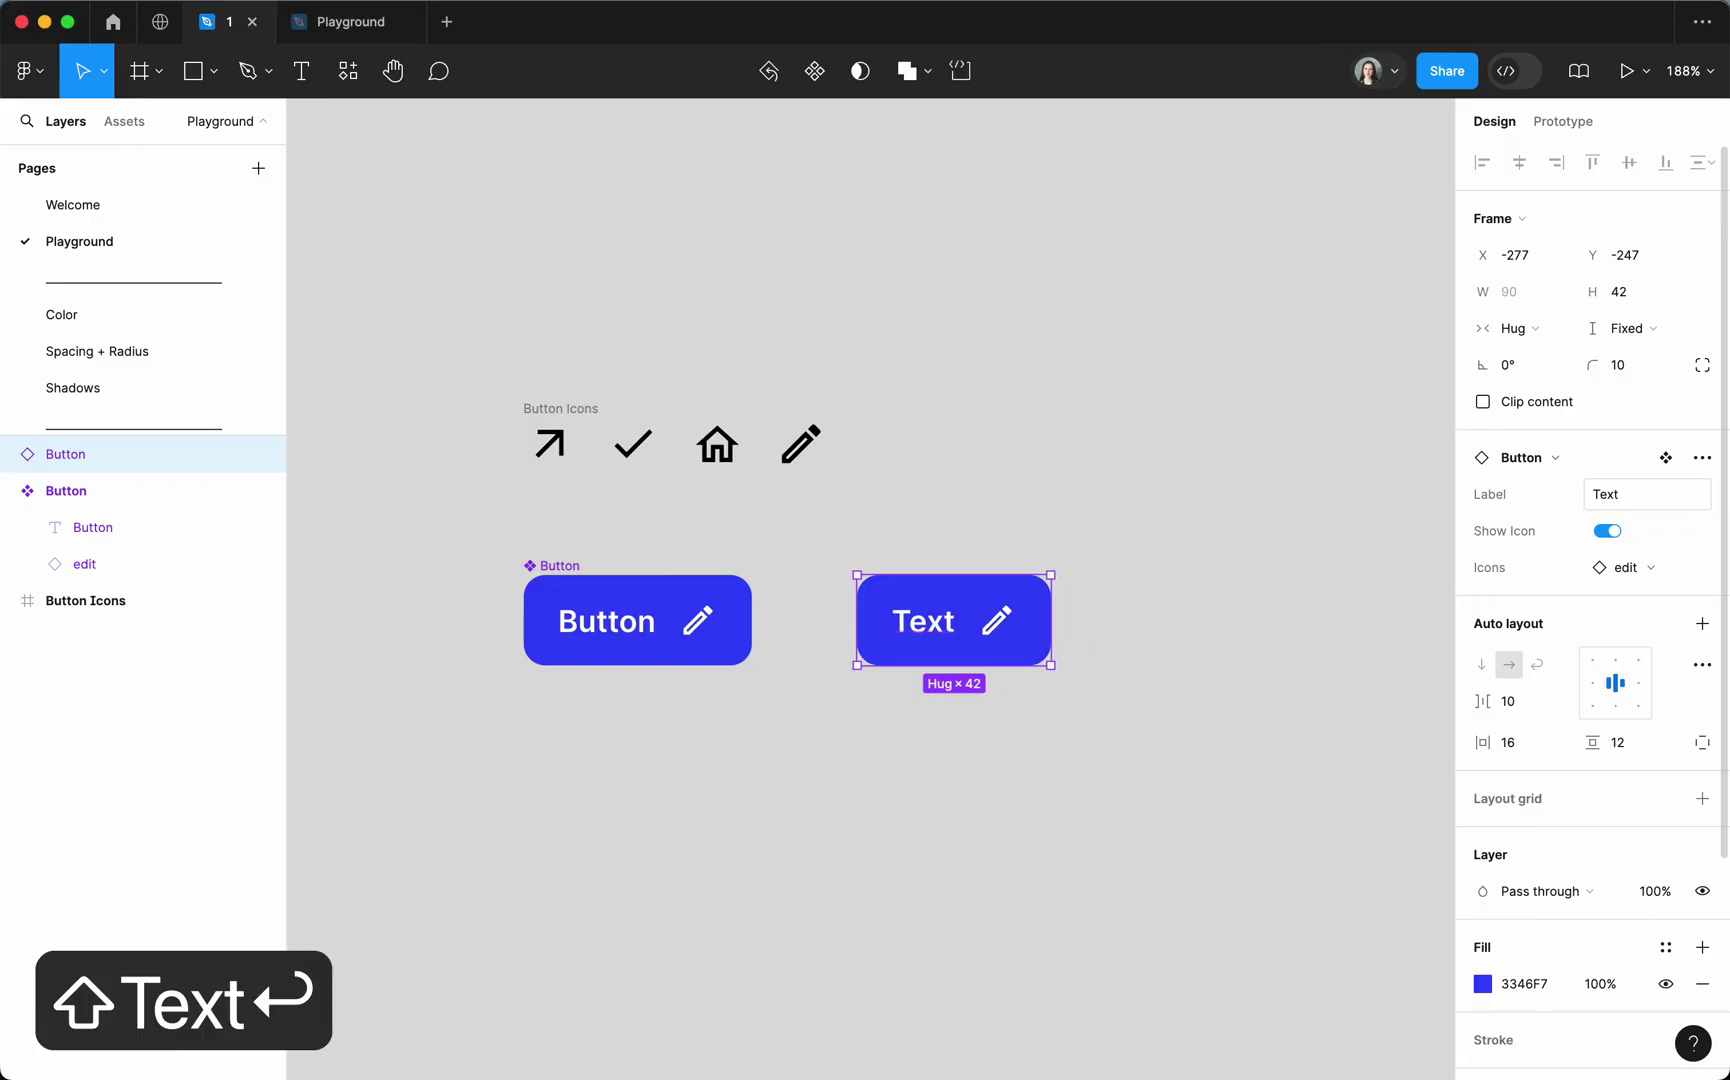
# Test the instance's properties by switching Show Icon off and on and swapping Icons through home, arrow_outward, done and back to edit.
pyautogui.click(1602, 531)
pyautogui.click(1605, 531)
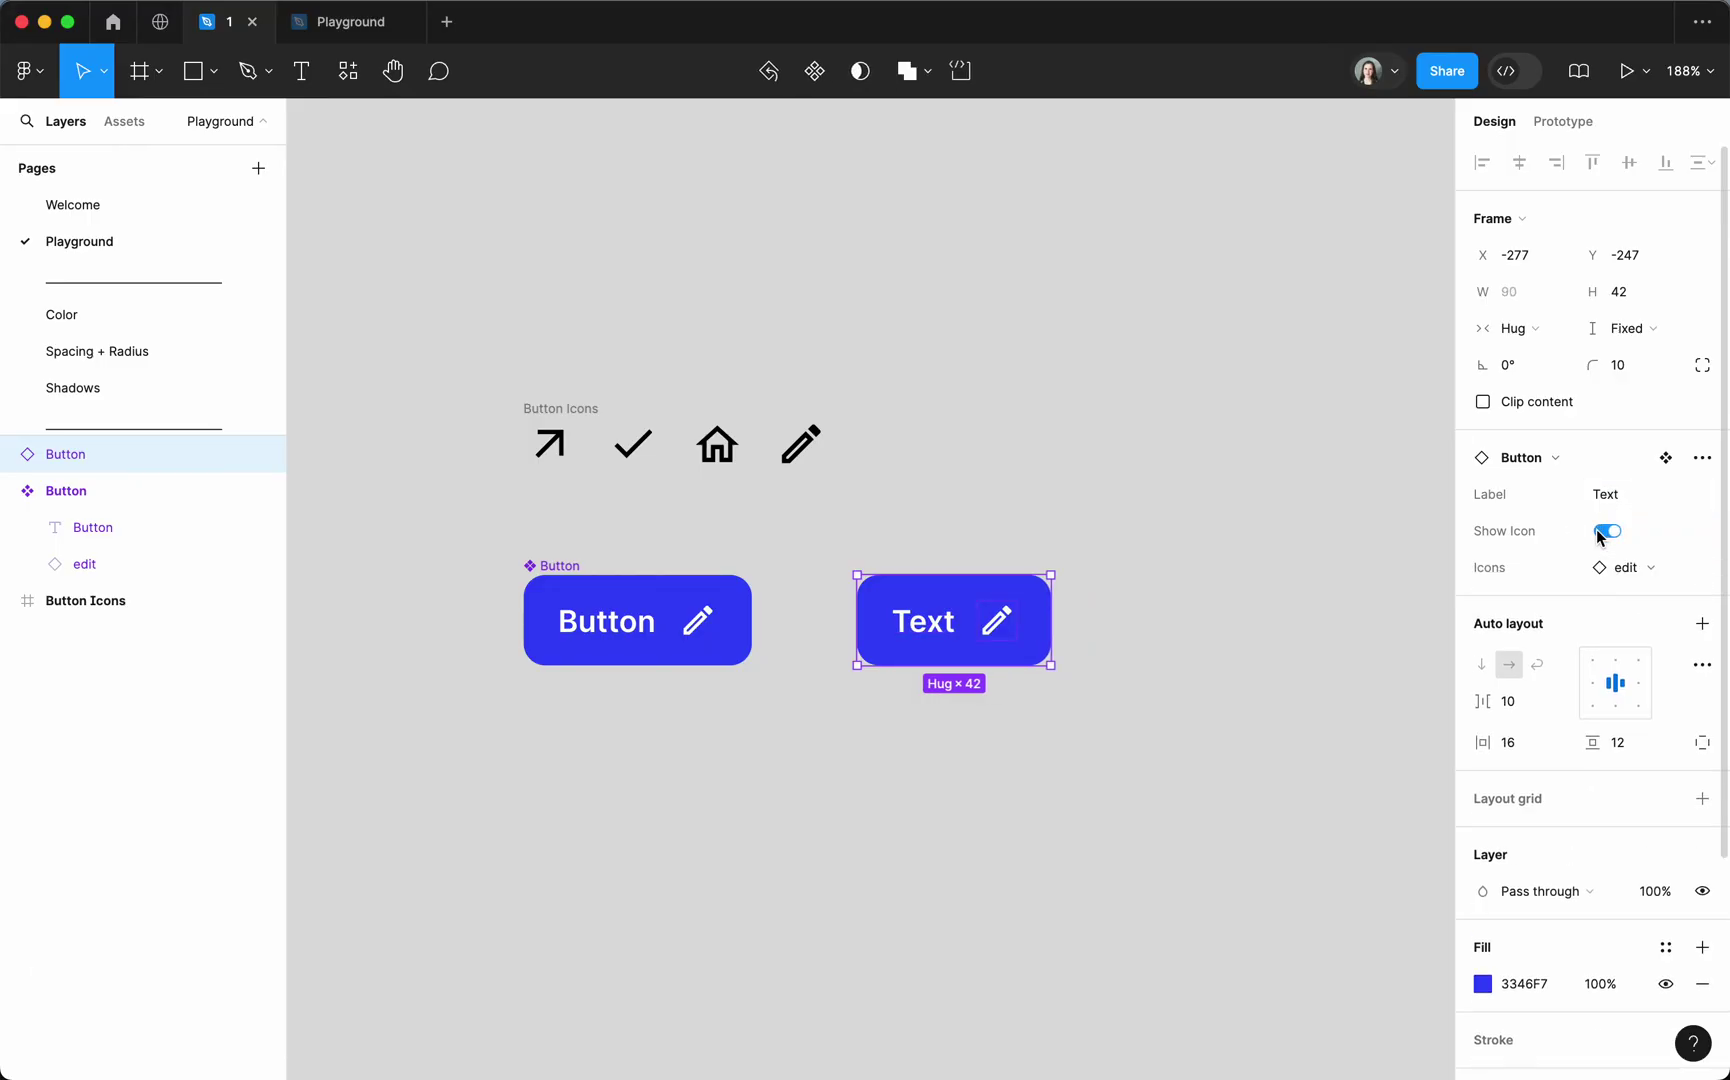
pyautogui.click(1660, 572)
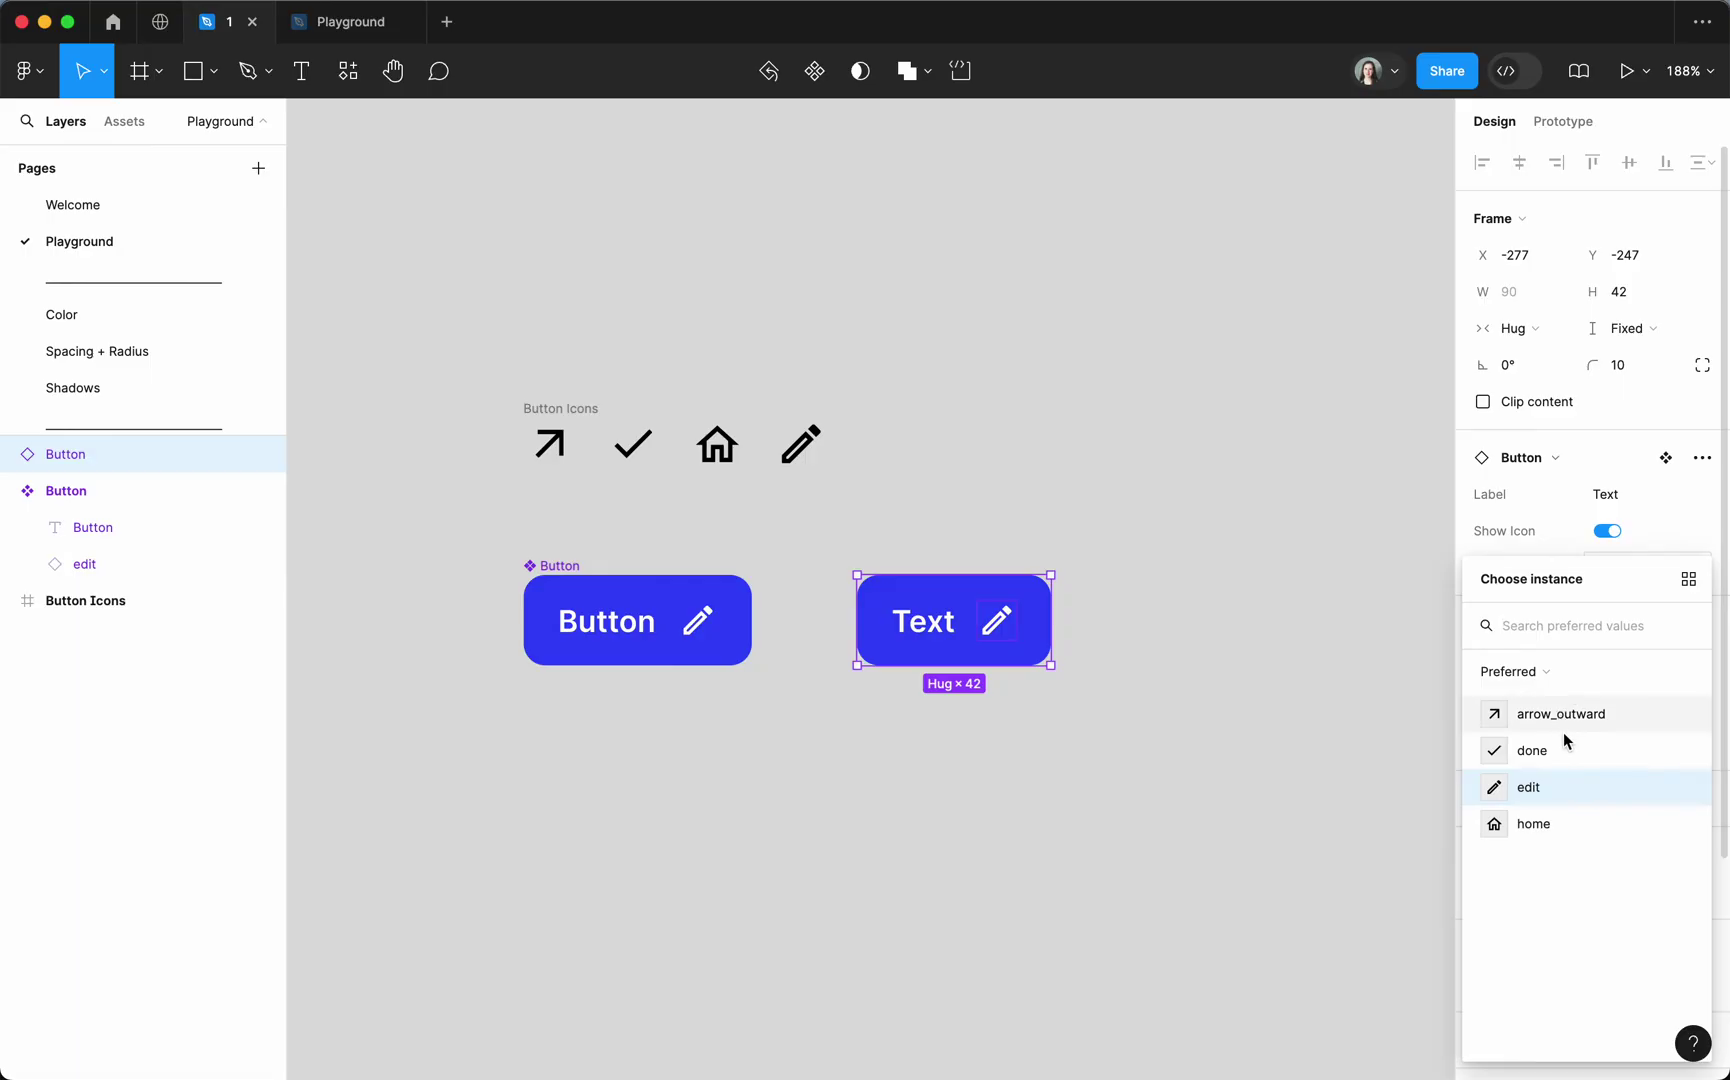
pyautogui.click(1580, 822)
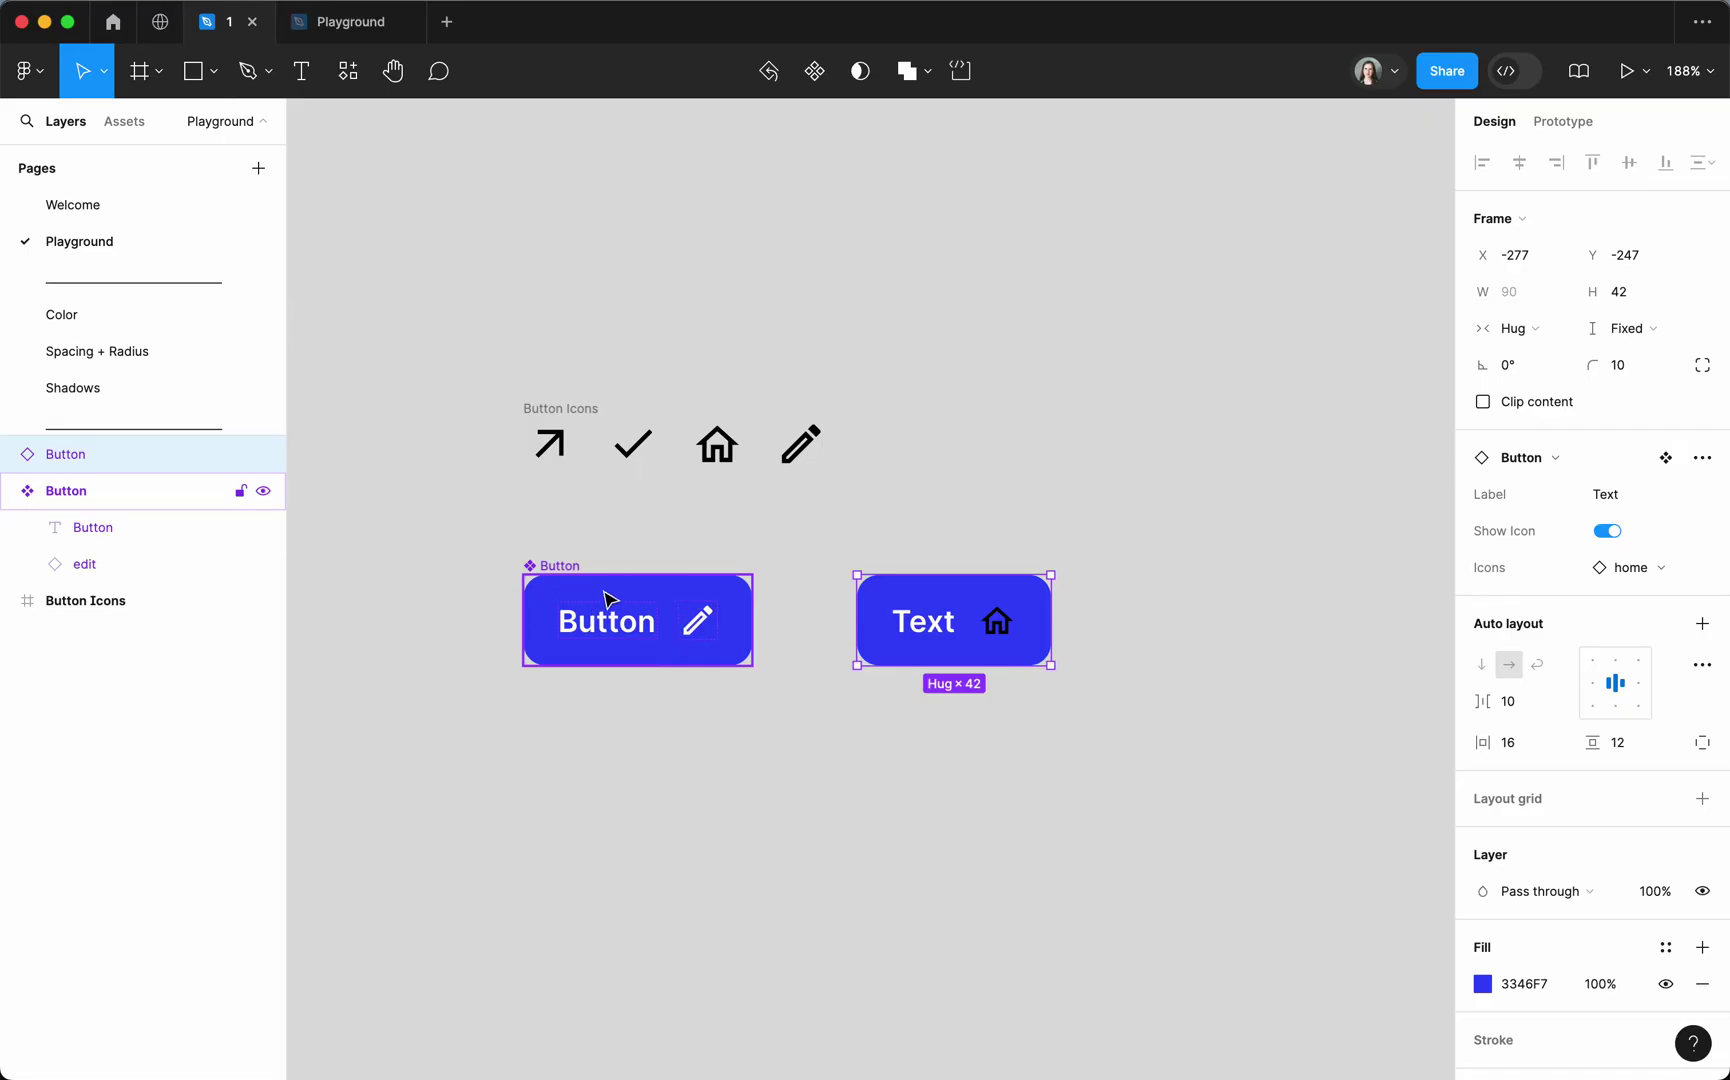
pyautogui.click(1622, 577)
pyautogui.click(1575, 713)
pyautogui.click(1600, 567)
pyautogui.click(1520, 752)
pyautogui.click(1620, 580)
pyautogui.click(1560, 785)
# Reveal the vector layers of the Button Icons components and rename the edit icon's OOPS layer as Vector.
pyautogui.moveTo(437, 360); pyautogui.dragTo(1188, 497)
pyautogui.press('Return')
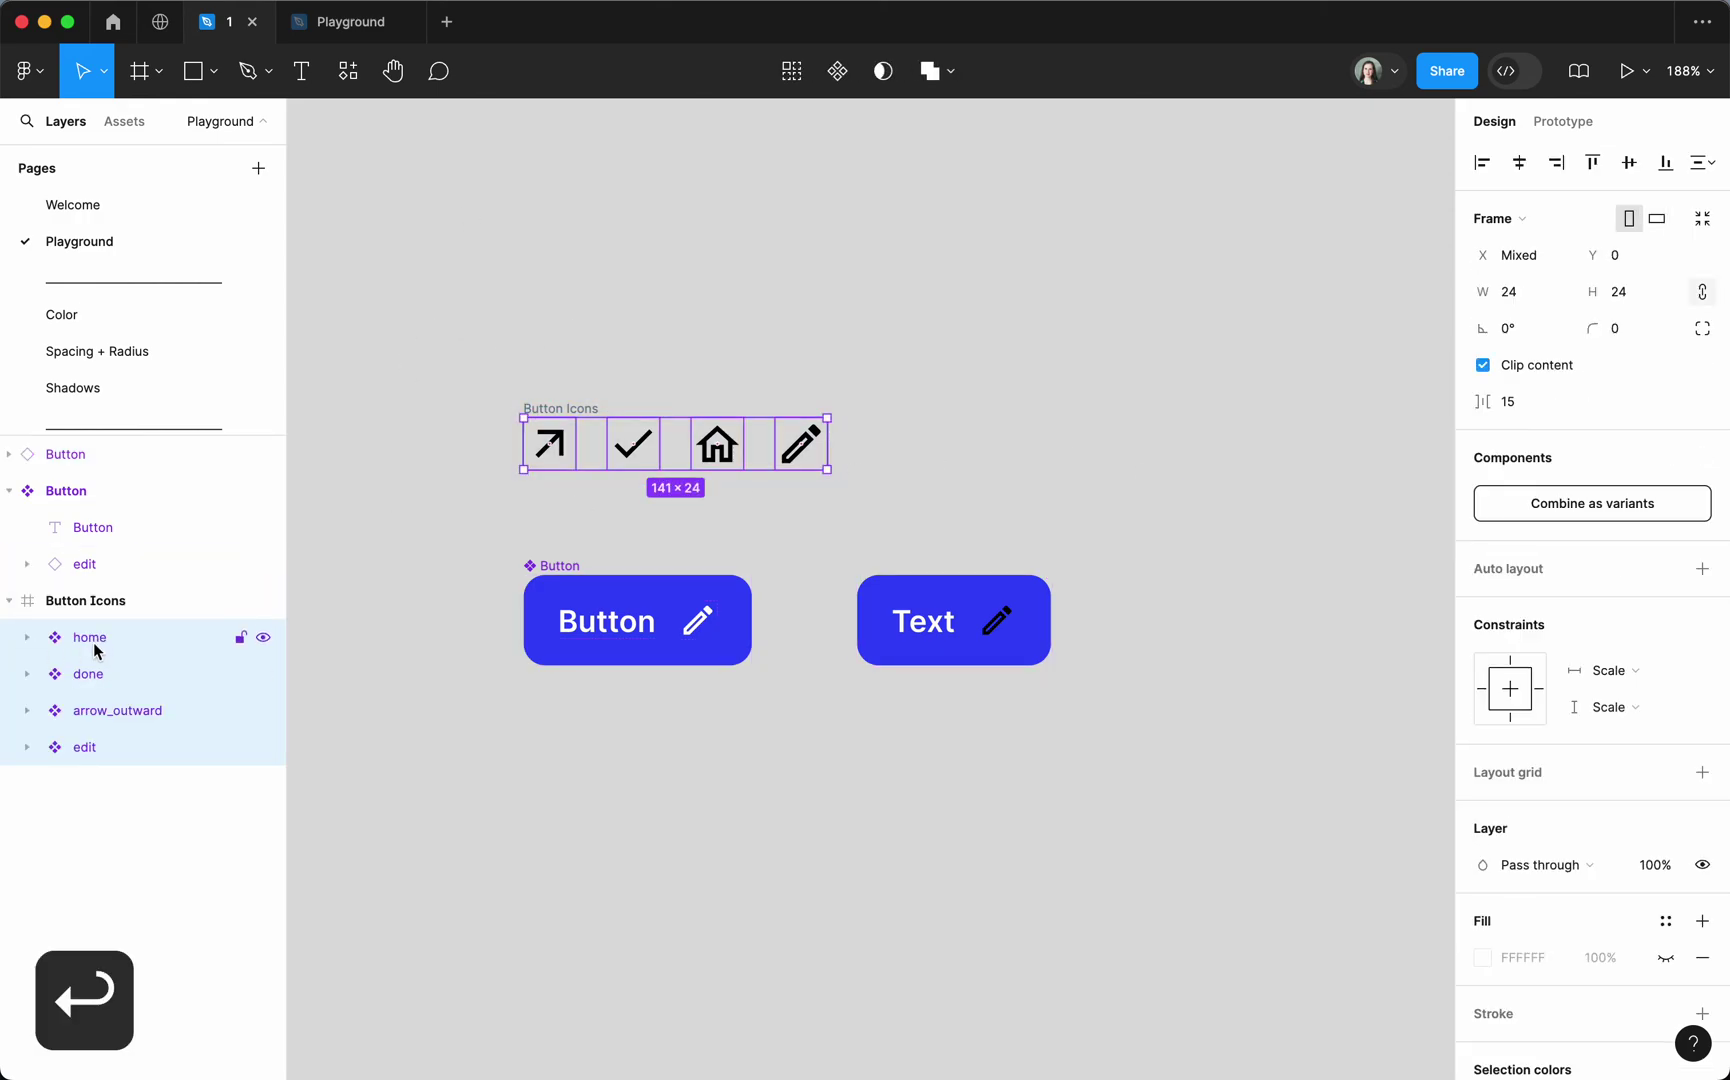
pyautogui.press('Return')
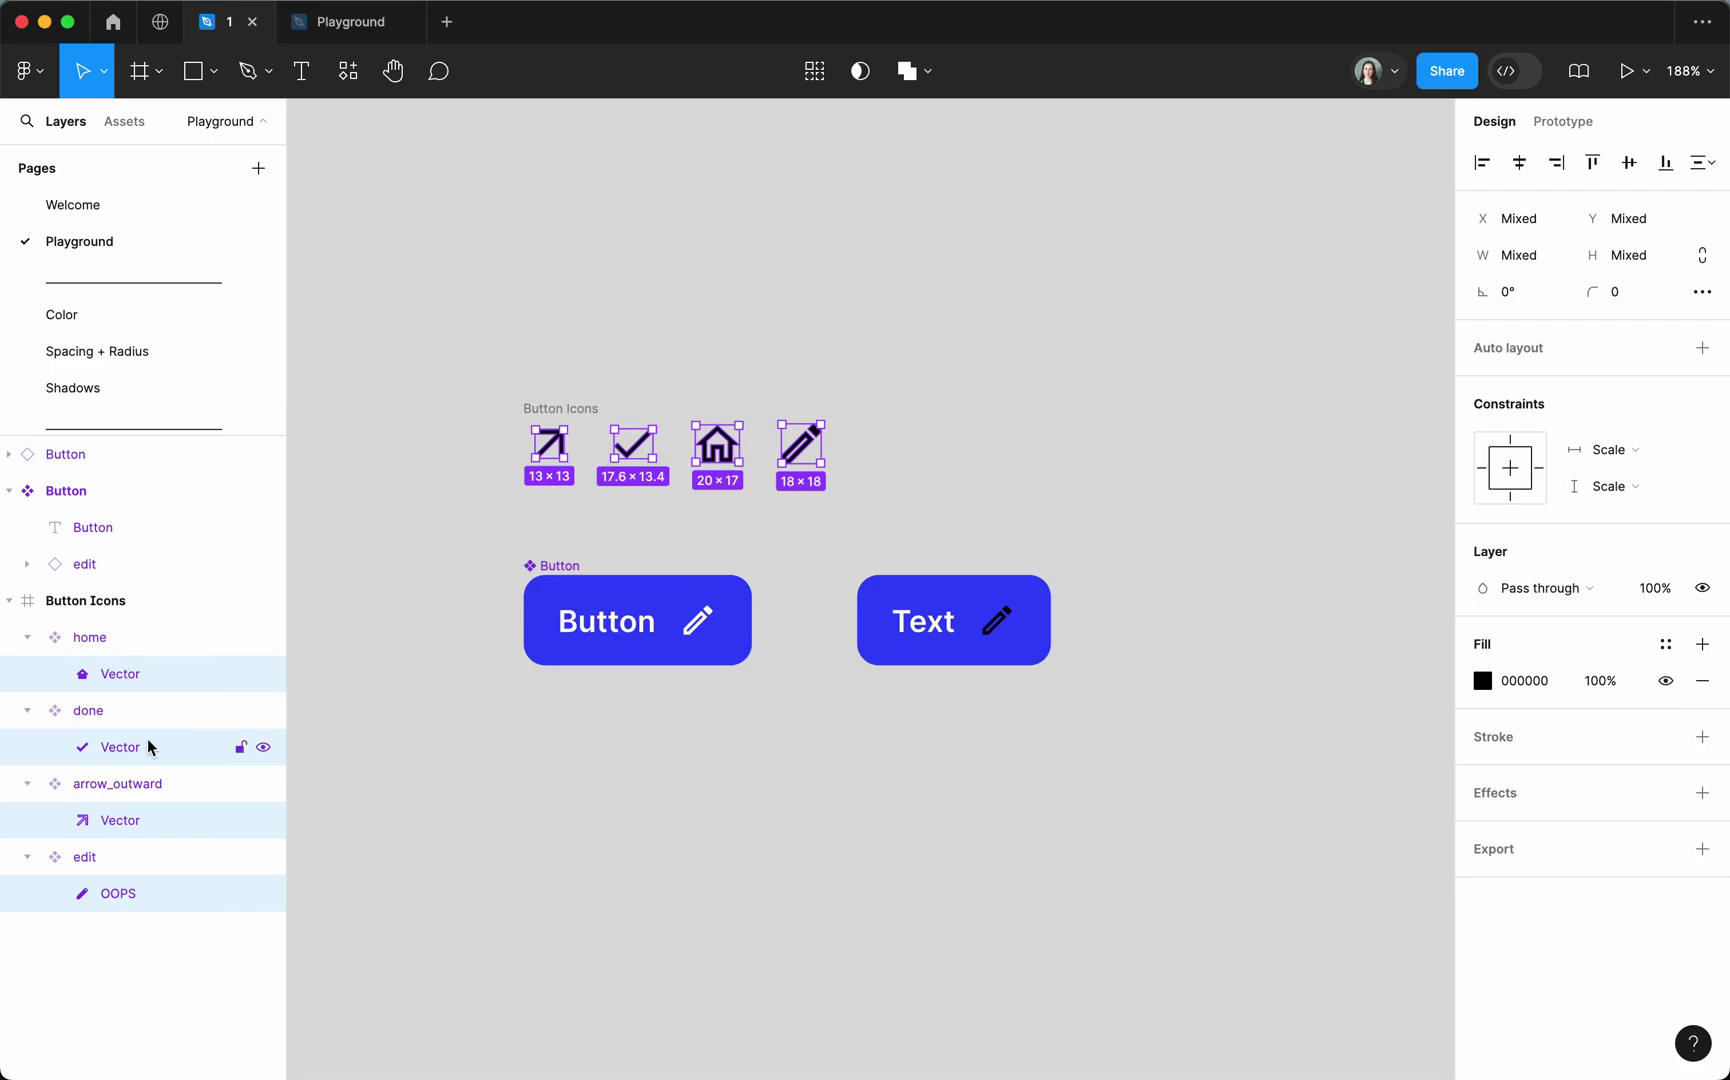
pyautogui.click(117, 893)
pyautogui.doubleClick(118, 893)
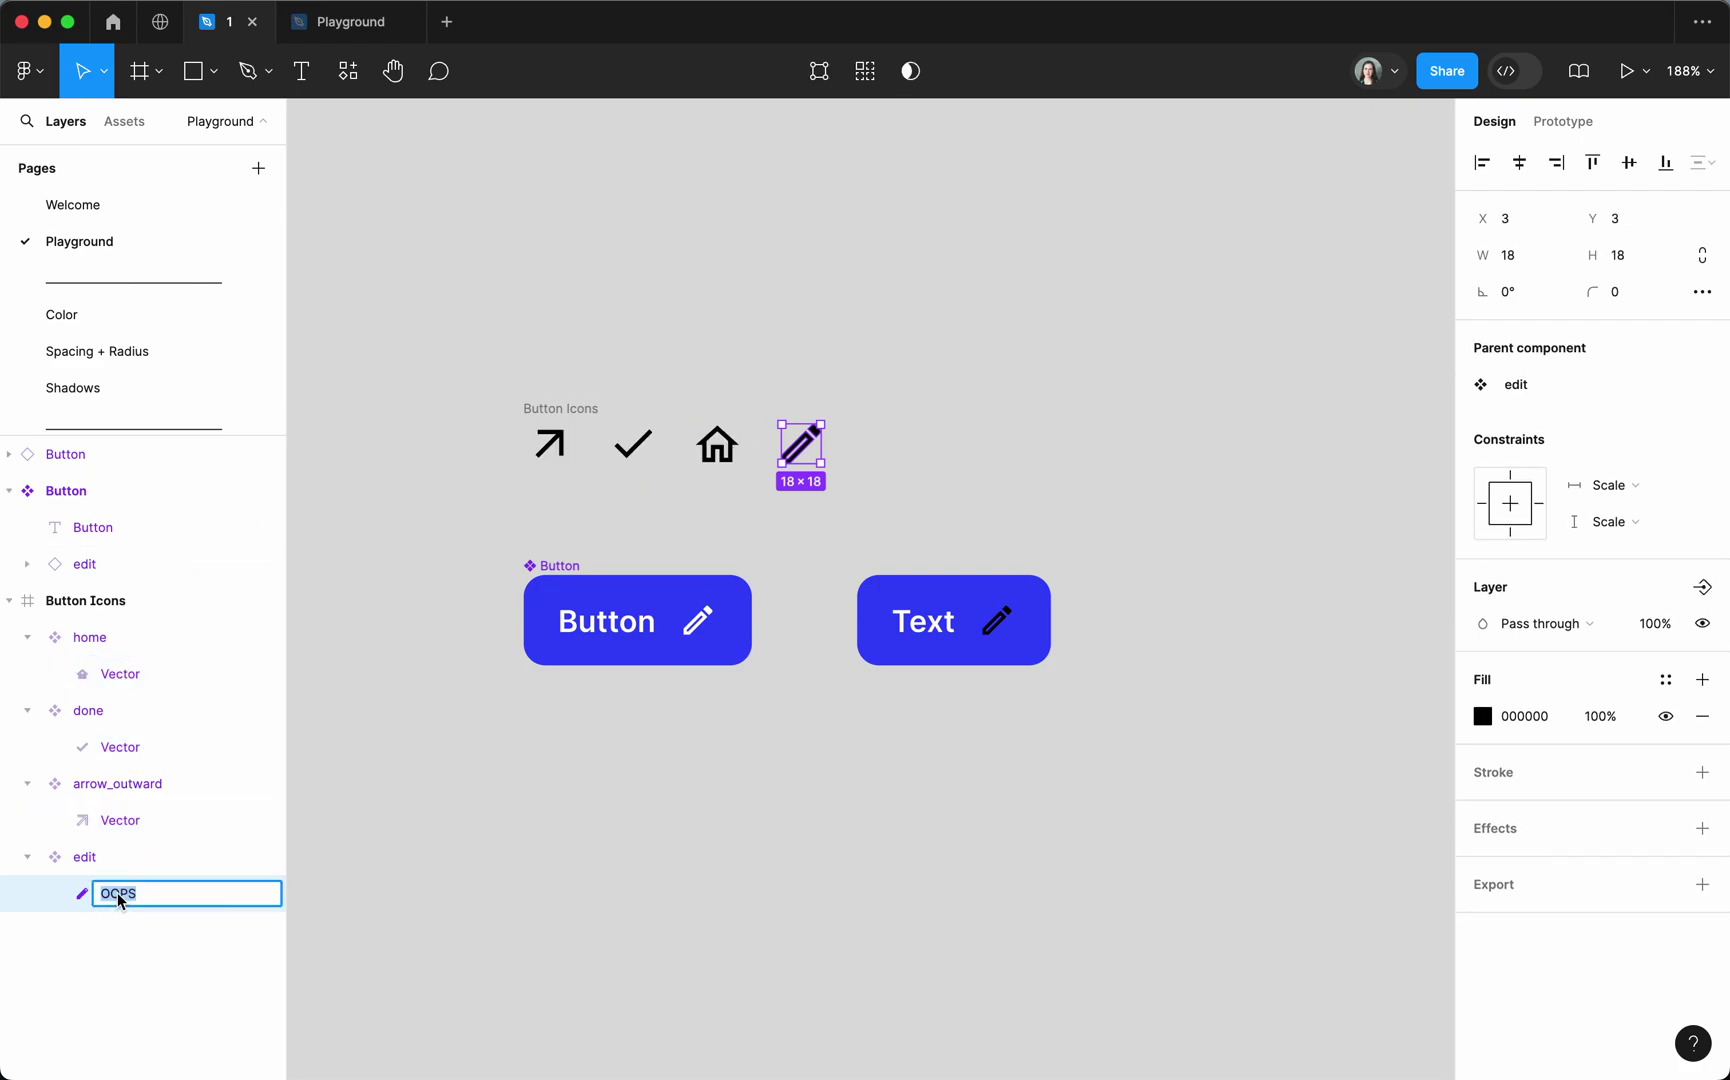
pyautogui.write('Va')
pyautogui.press('BackSpace')
pyautogui.write('e')
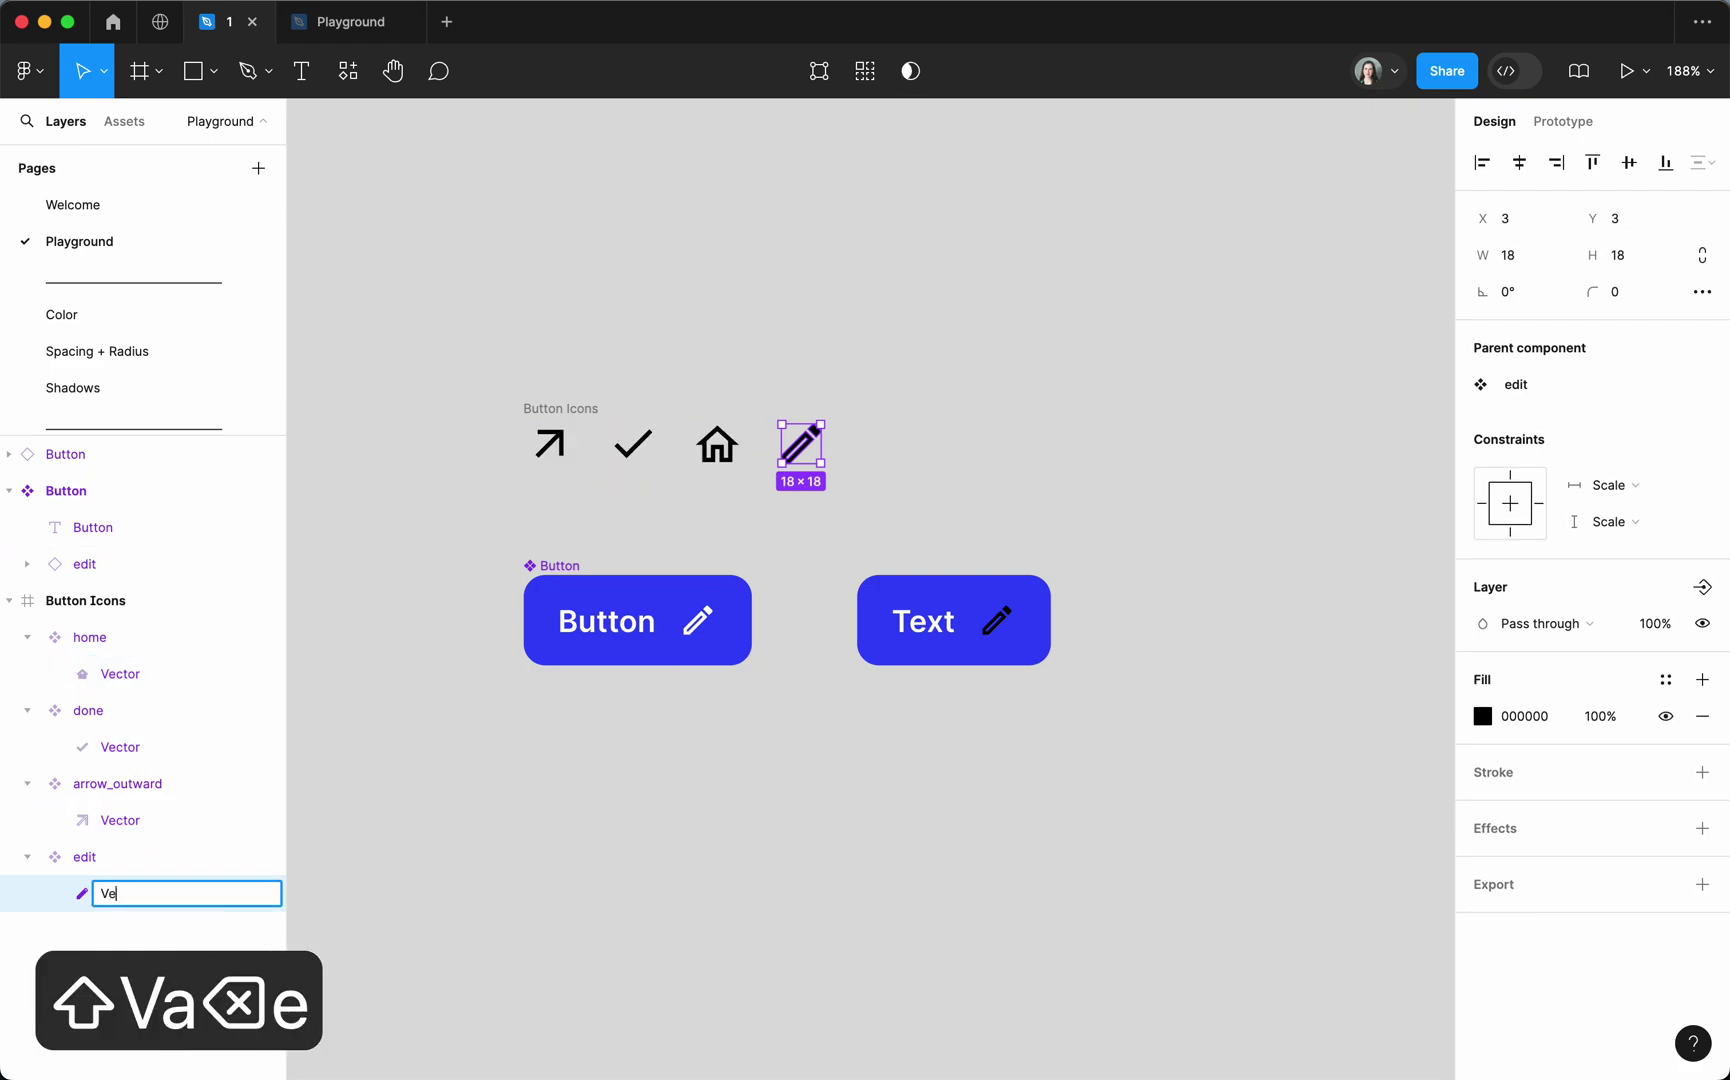
pyautogui.write('ctor')
pyautogui.press('Return')
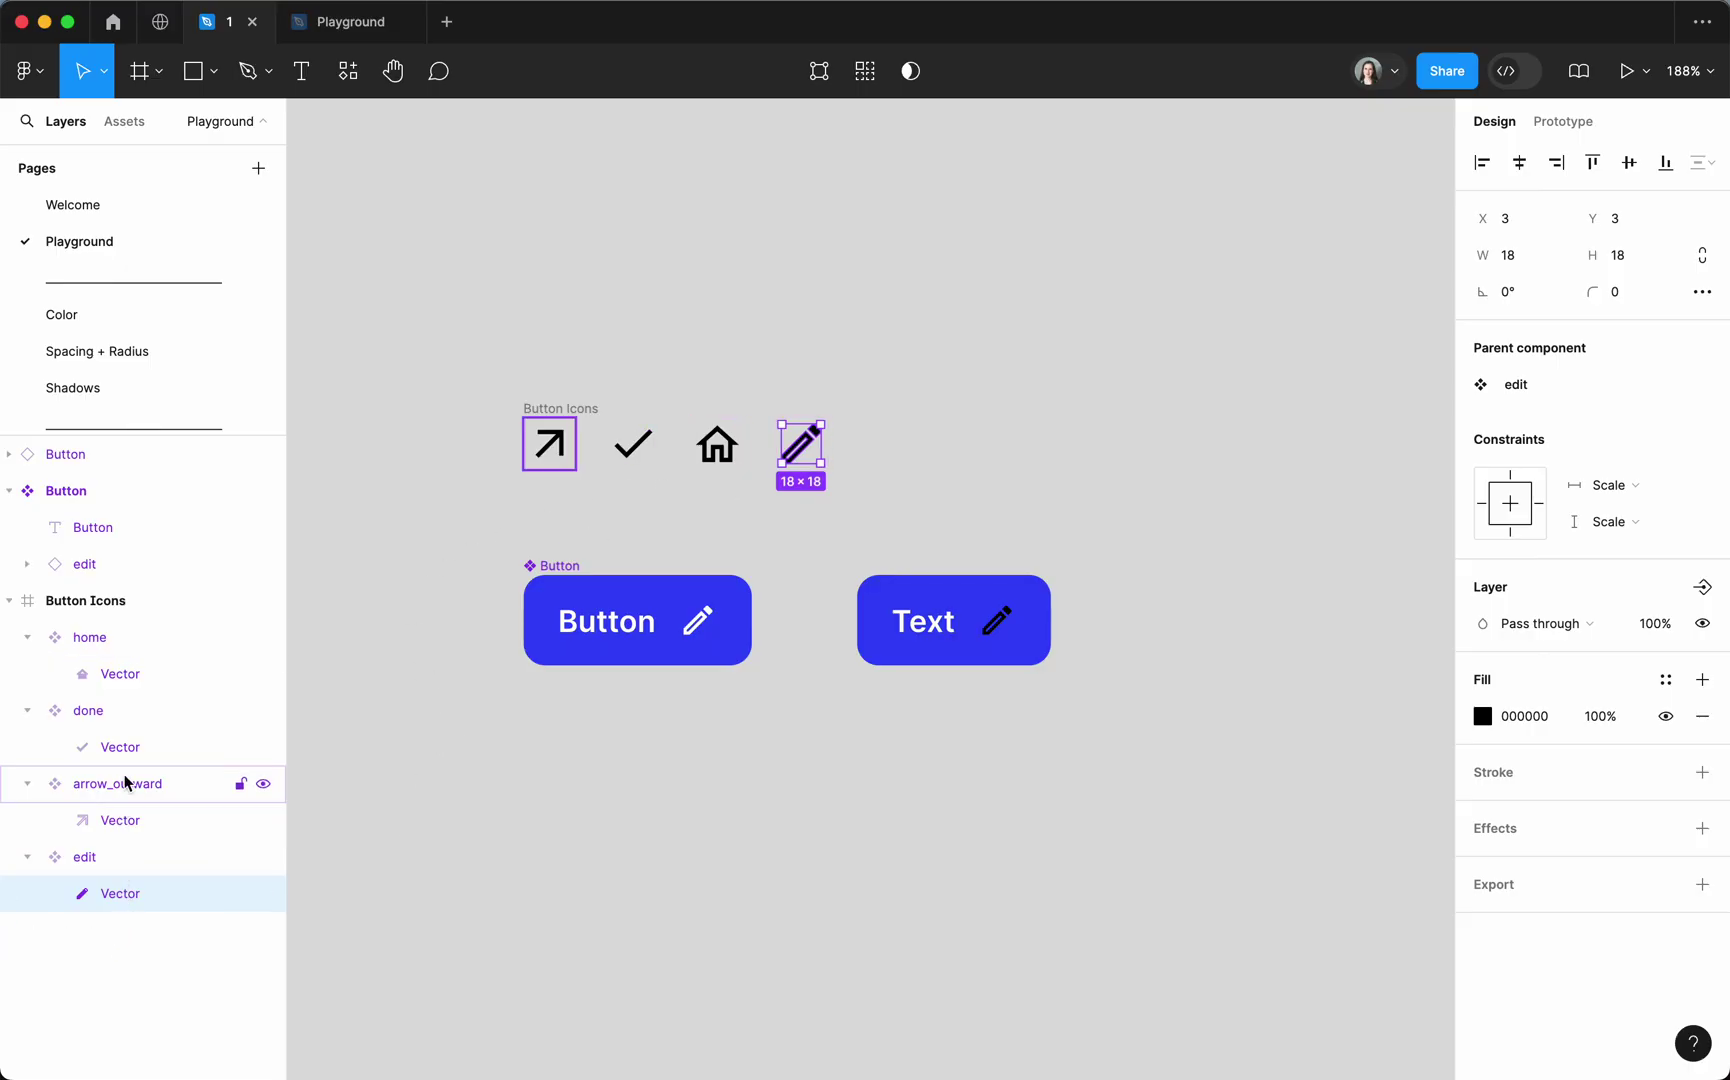
# Retest the Text button instance by swapping its Icons property through arrow_outward, done, edit and home.
pyautogui.click(994, 622)
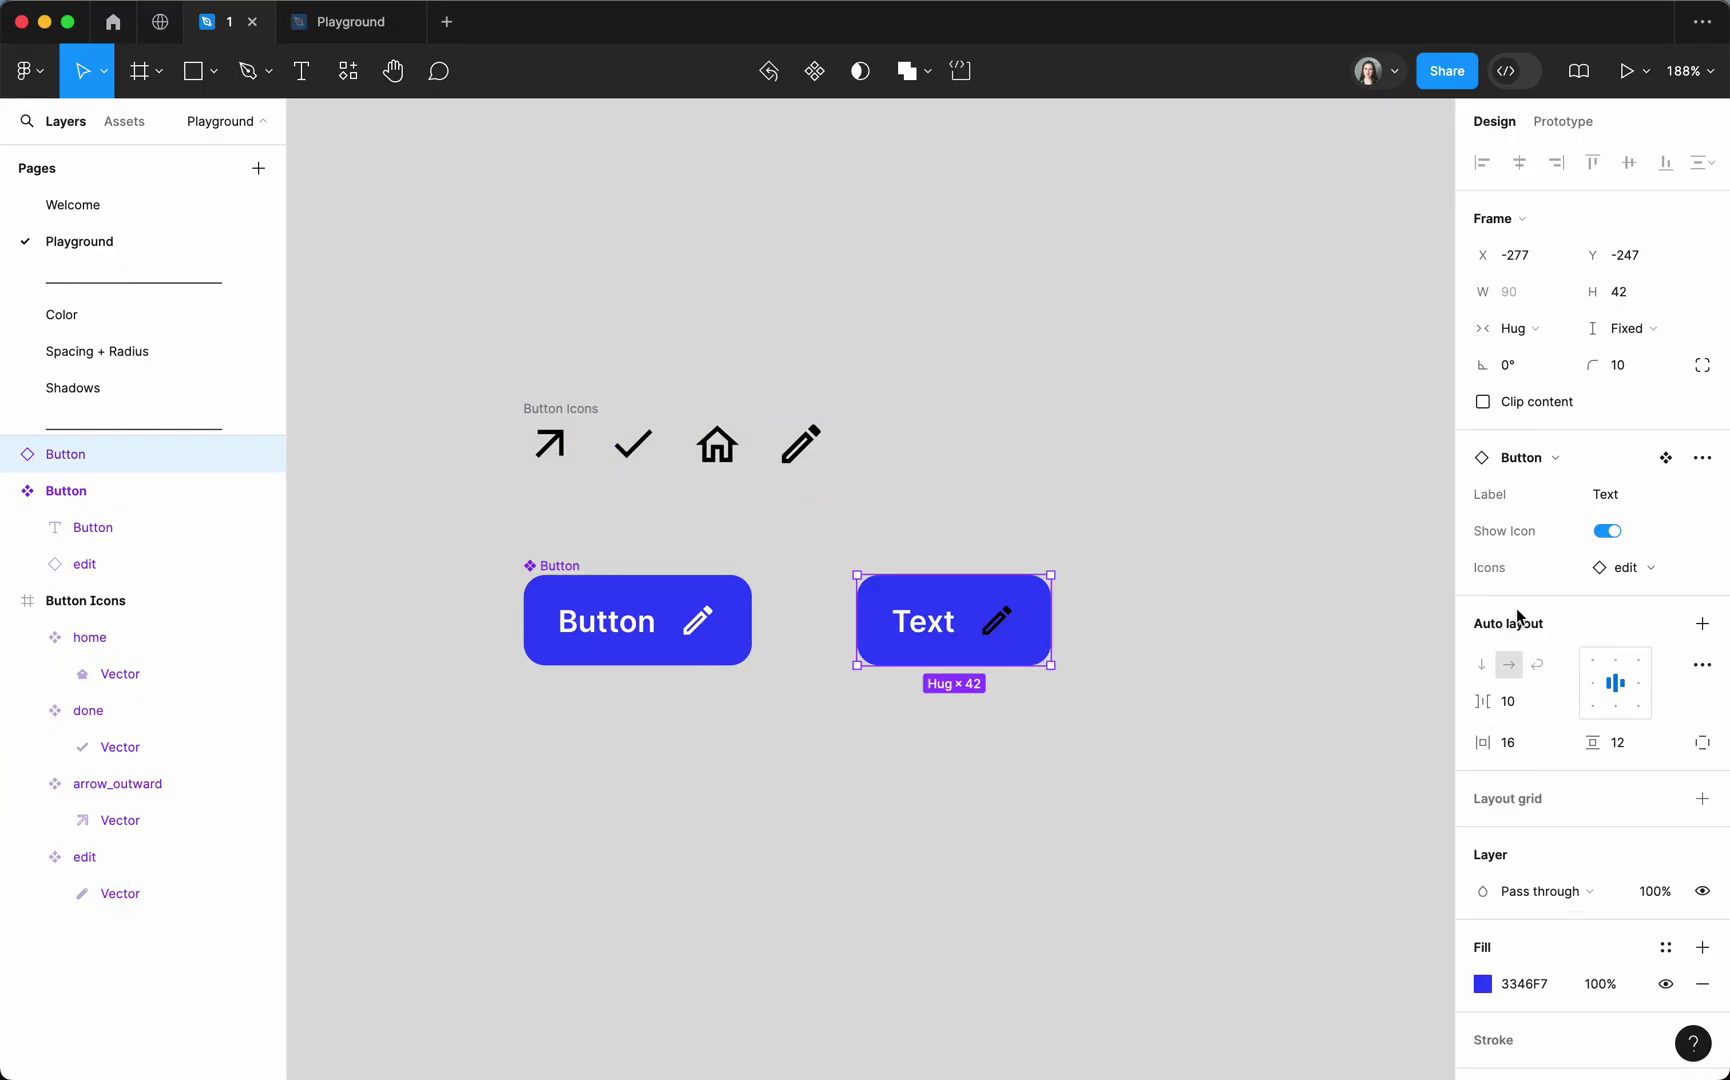
pyautogui.click(1650, 567)
pyautogui.click(1566, 714)
pyautogui.click(1652, 567)
pyautogui.click(1560, 750)
pyautogui.click(1620, 567)
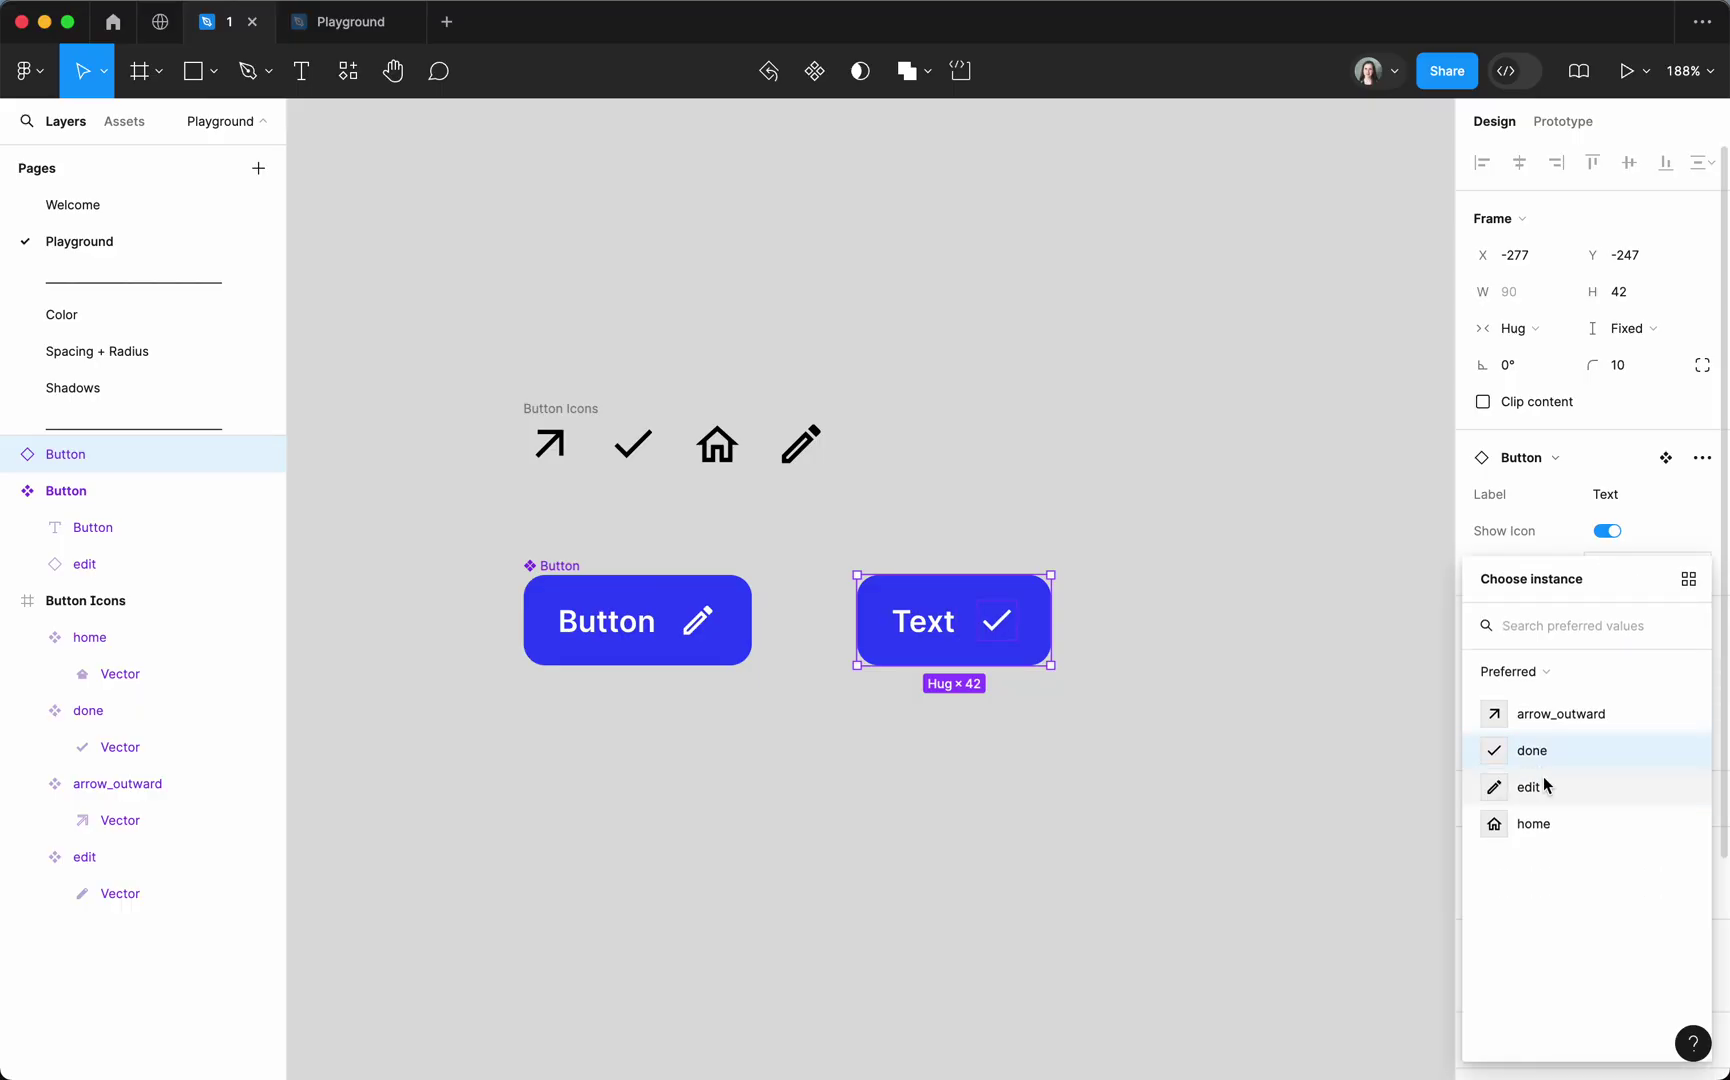
pyautogui.click(1530, 787)
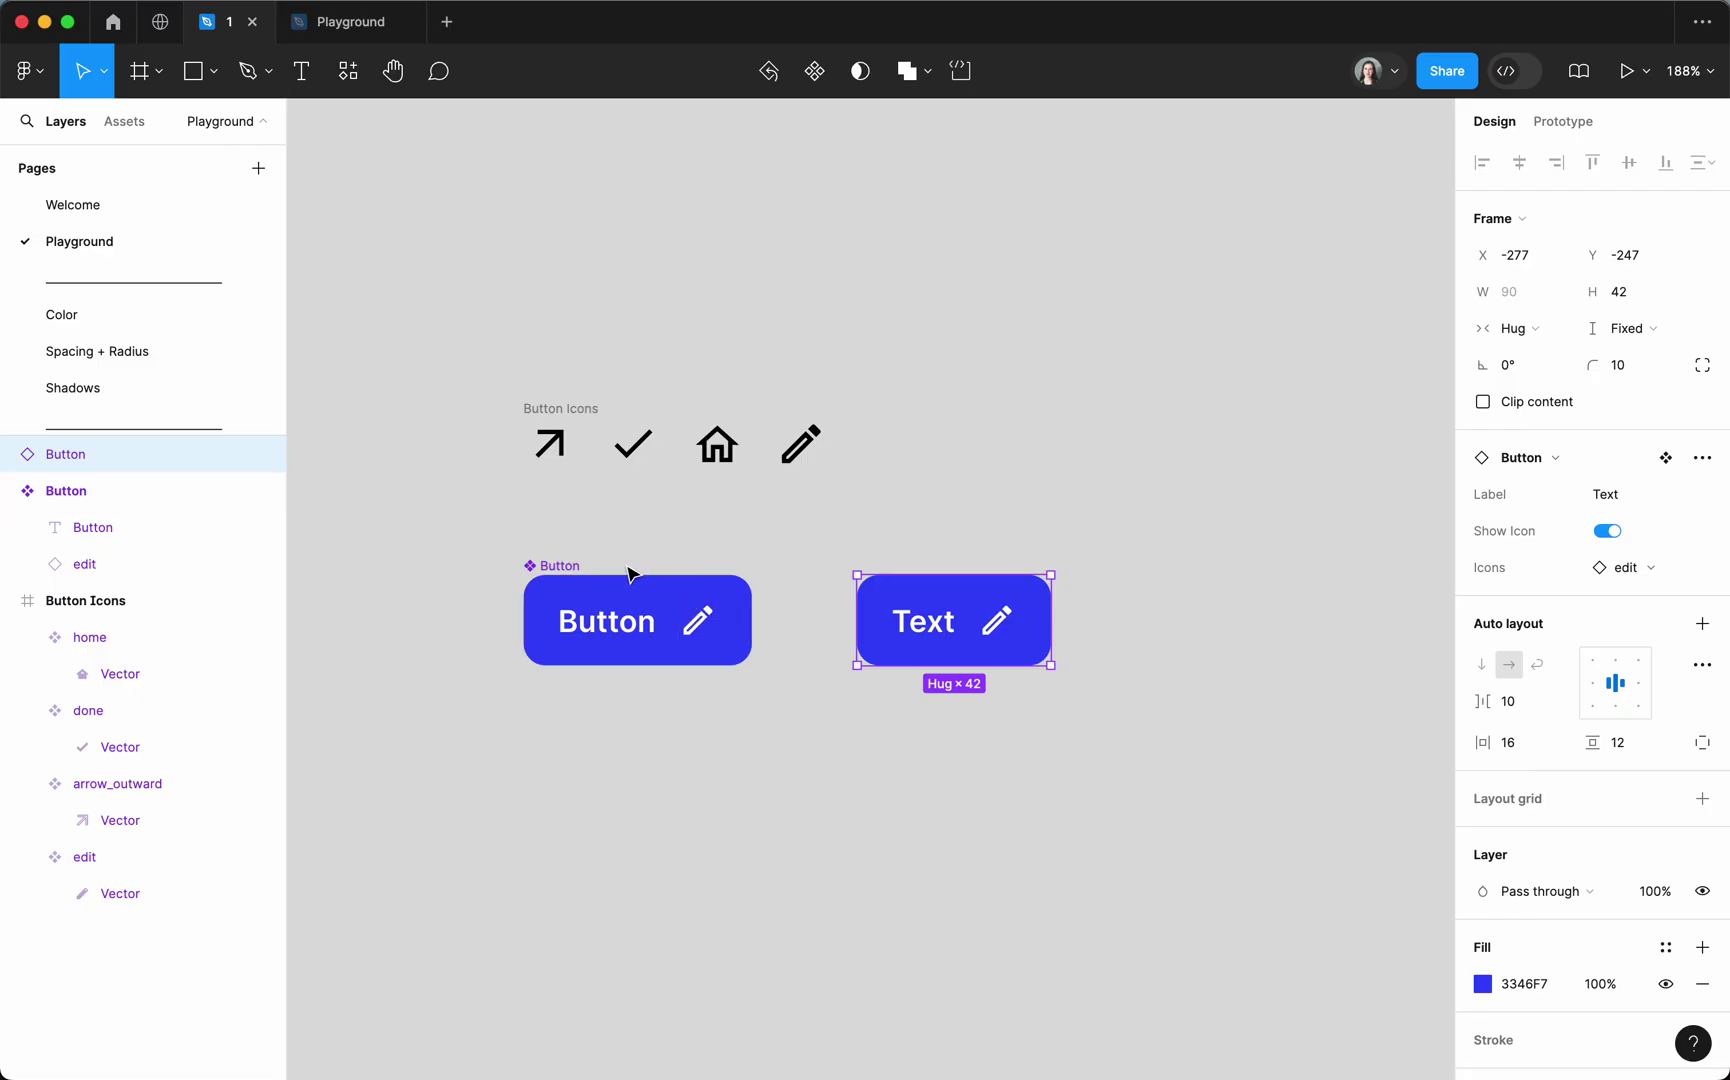
pyautogui.click(1639, 570)
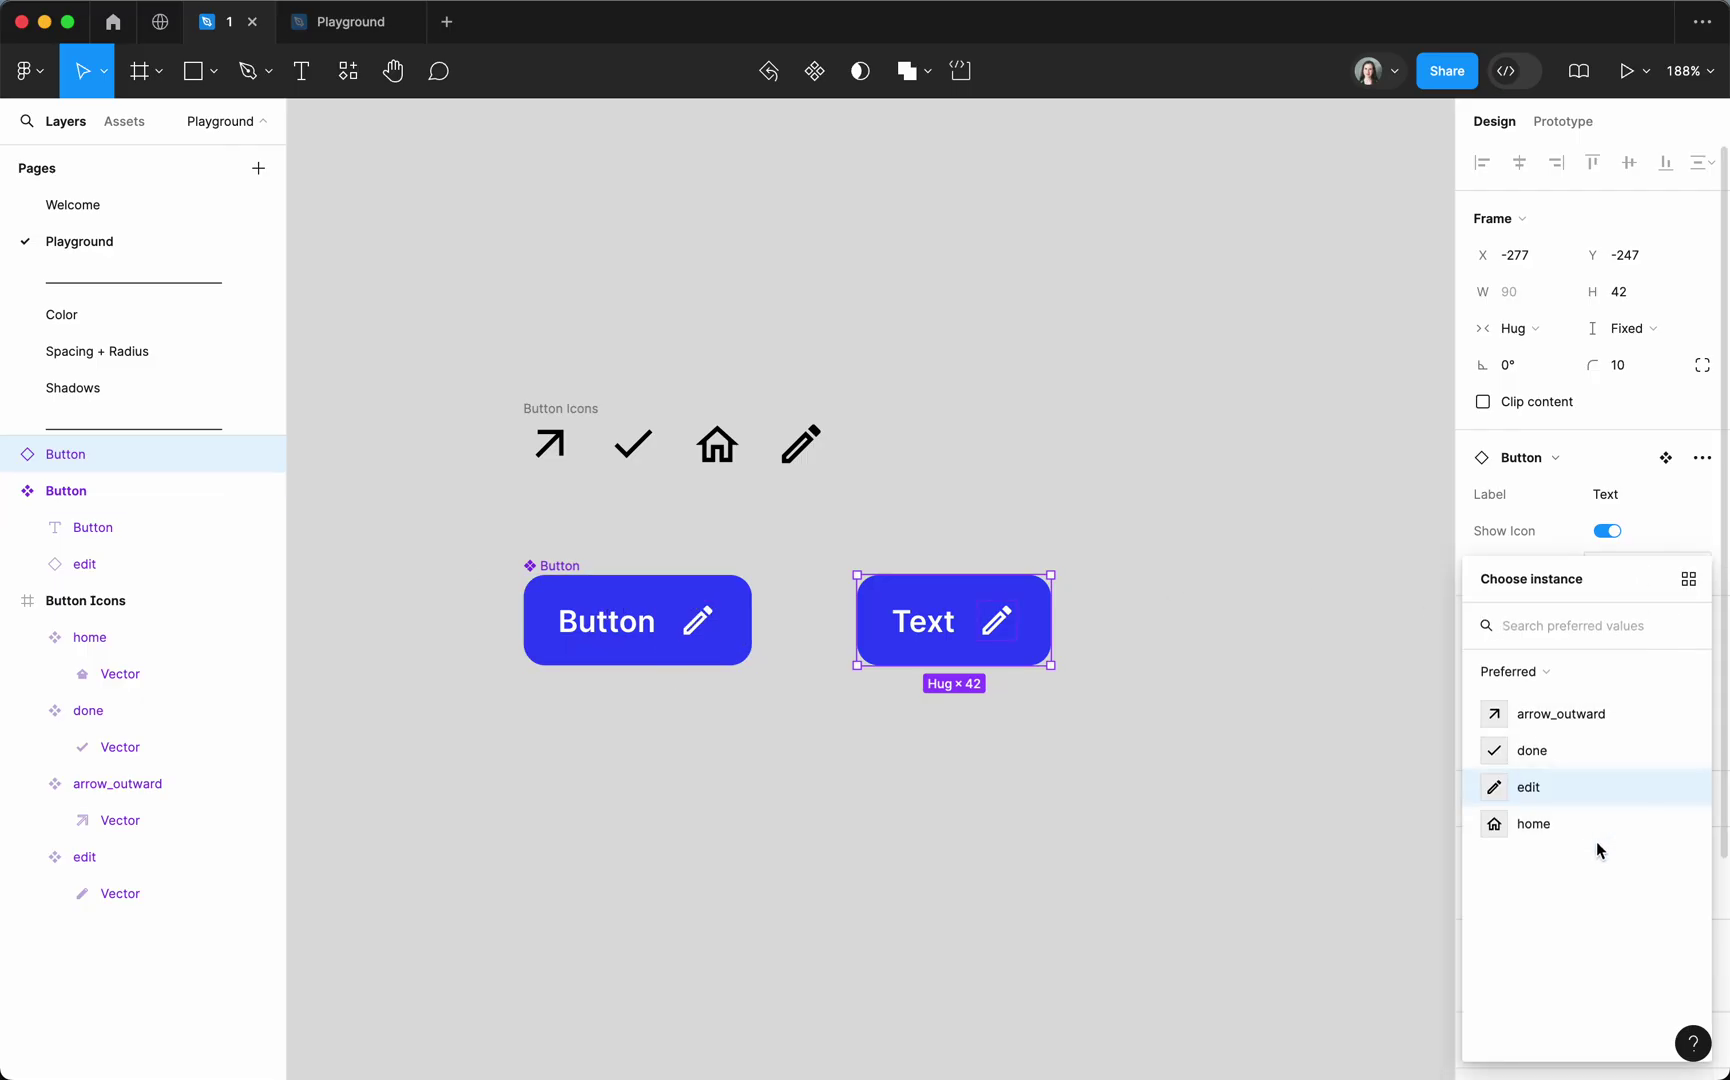
pyautogui.click(1596, 825)
# Add a second variant to the Button component with the value inactive and rename the variant property as state.
pyautogui.click(566, 615)
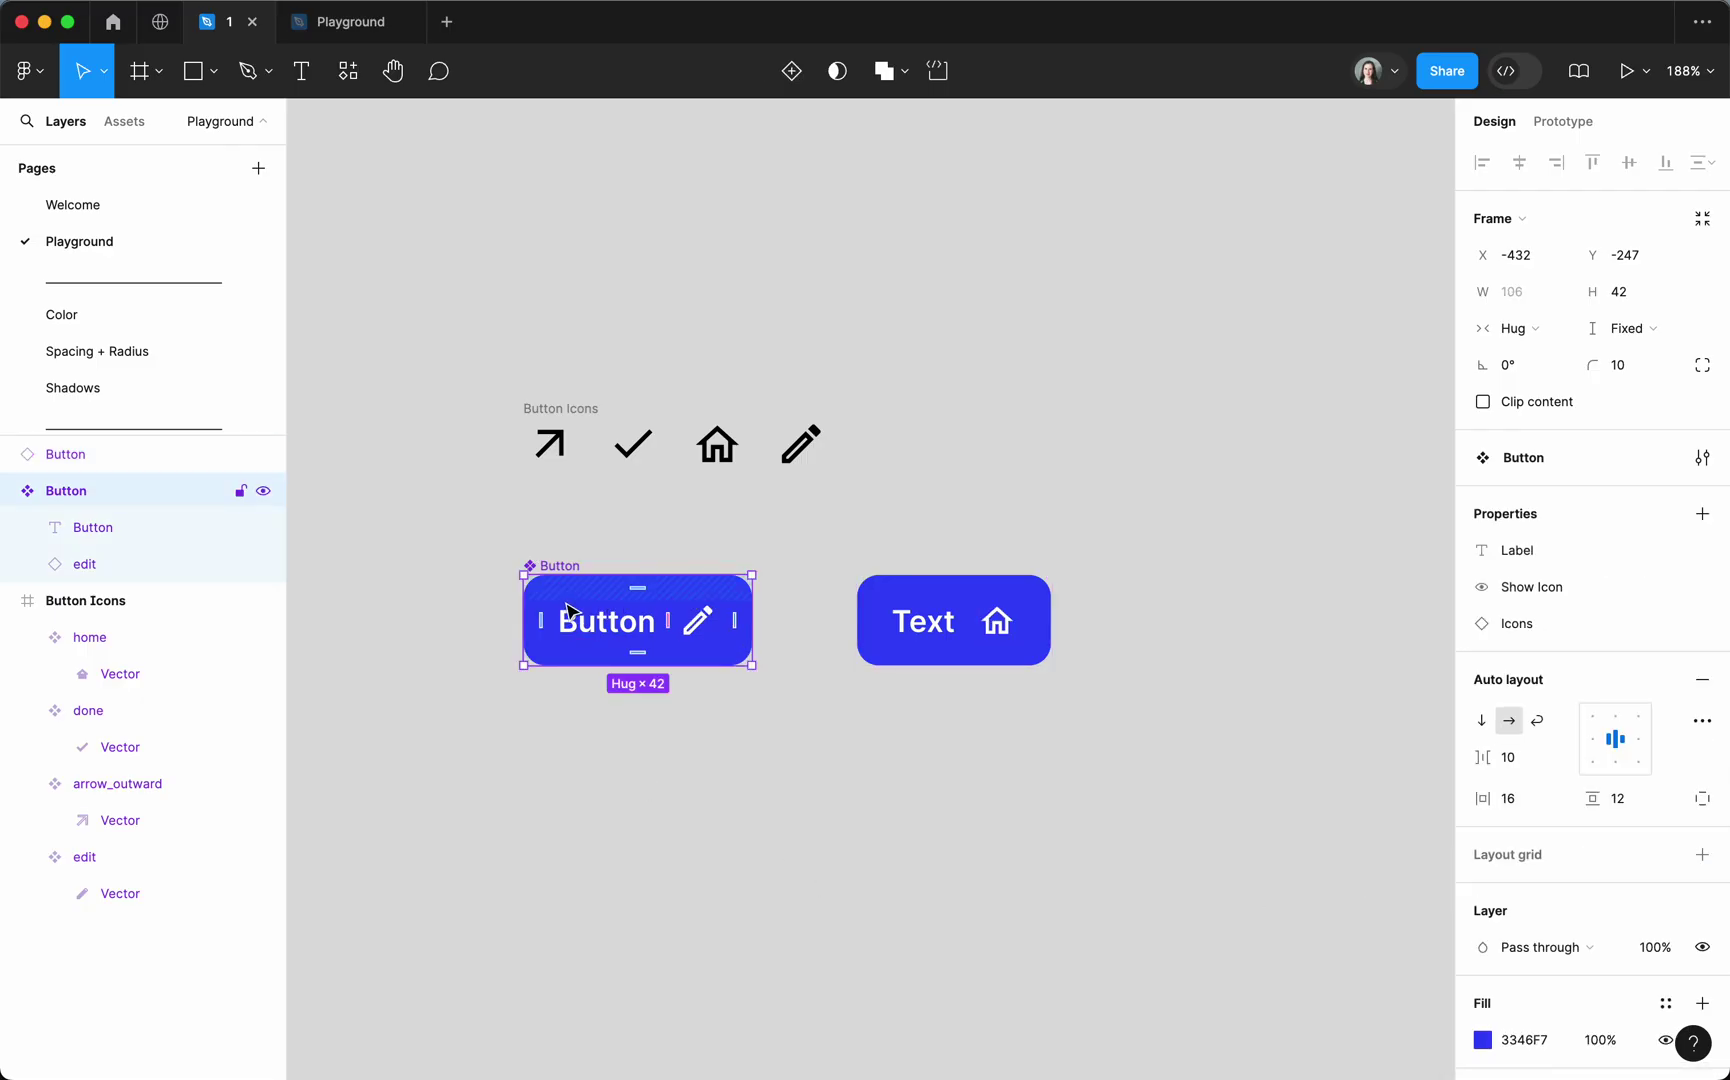
pyautogui.click(787, 85)
pyautogui.write('inac')
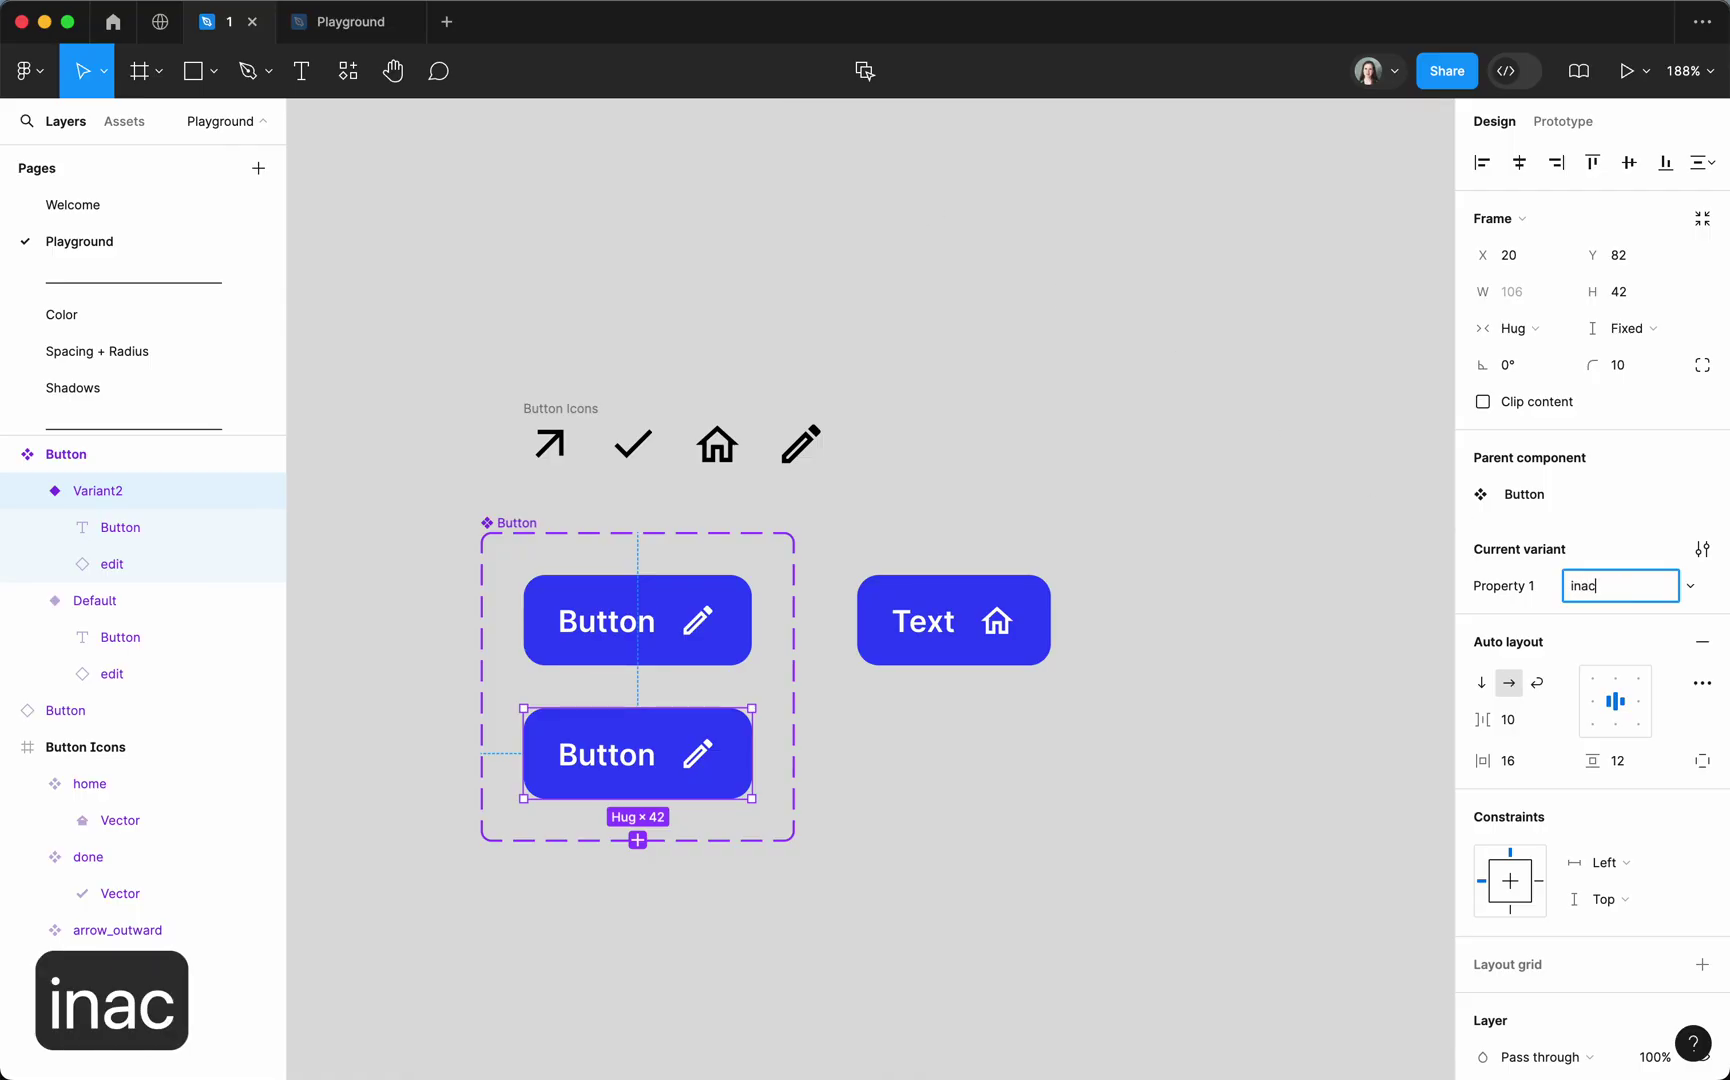
pyautogui.write('tive')
pyautogui.doubleClick(1528, 587)
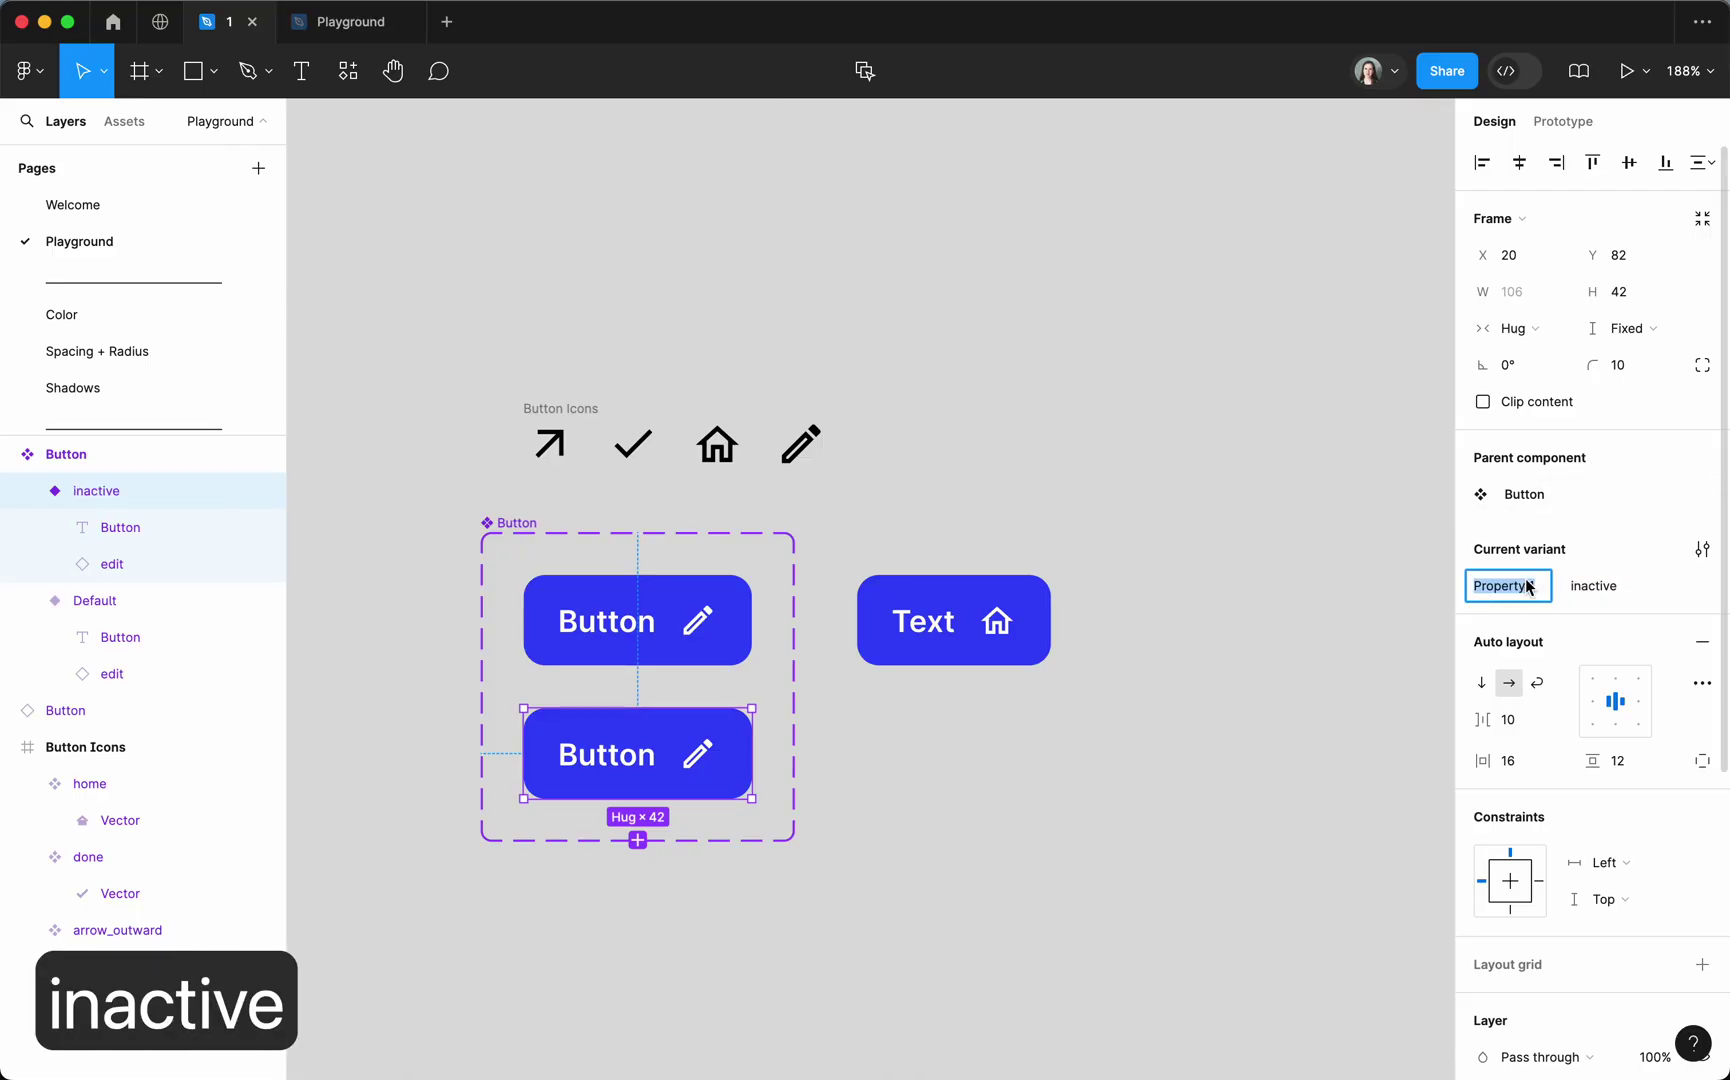
pyautogui.write('state')
pyautogui.click(1597, 637)
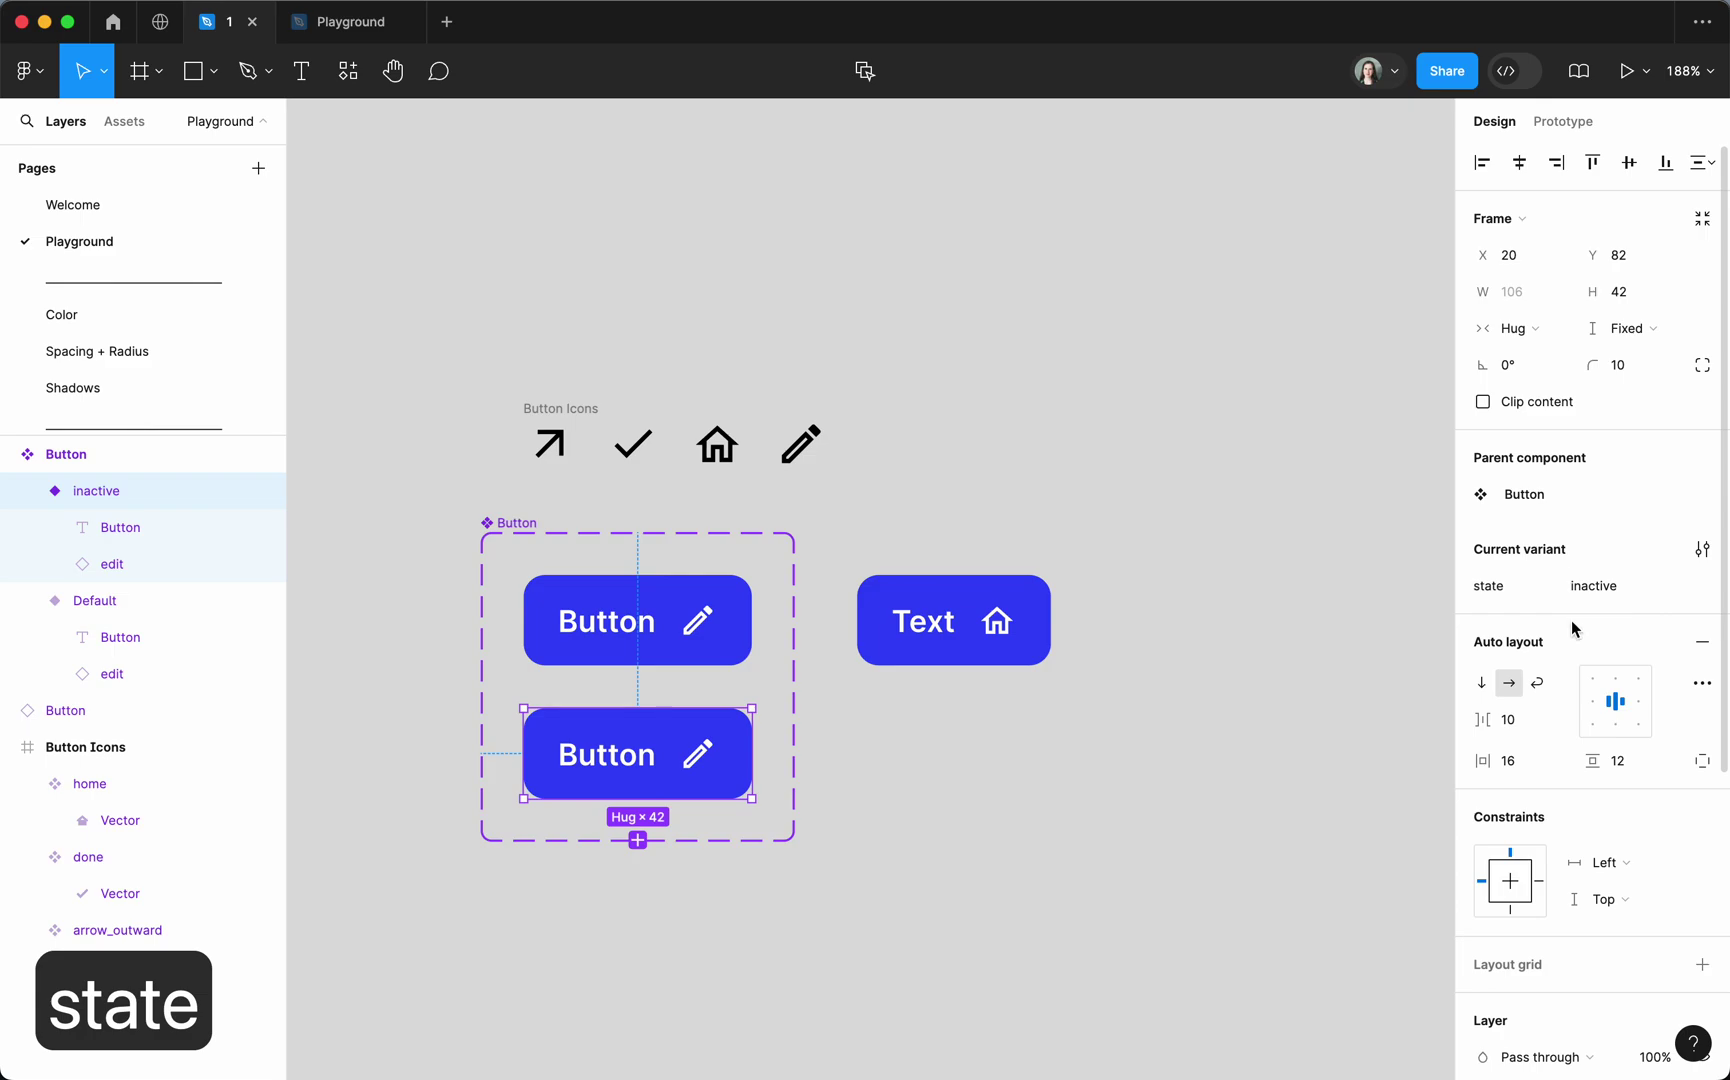
# Recolour the inactive variant with a dark grey label and icon on a 999999 grey background fill.
pyautogui.scroll(-5, 1688, 795)
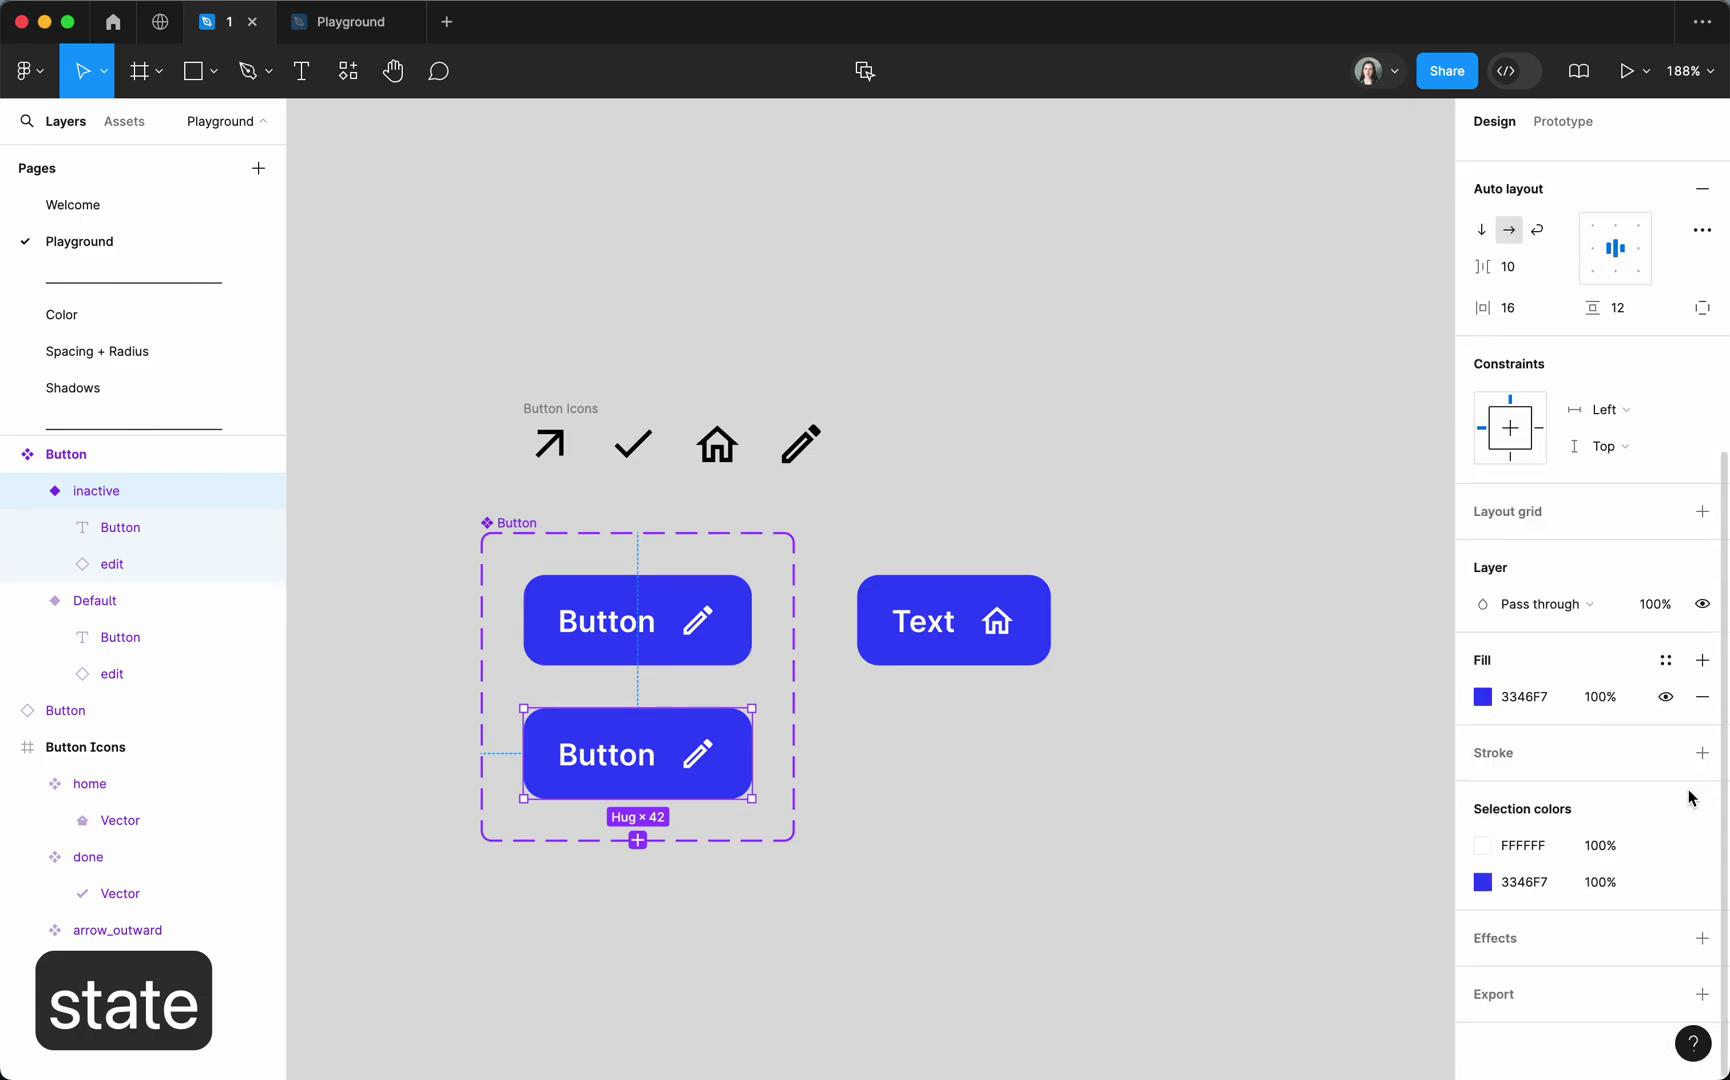
pyautogui.click(1481, 848)
pyautogui.moveTo(1278, 741); pyautogui.dragTo(1151, 598)
pyautogui.click(1476, 884)
pyautogui.click(981, 815)
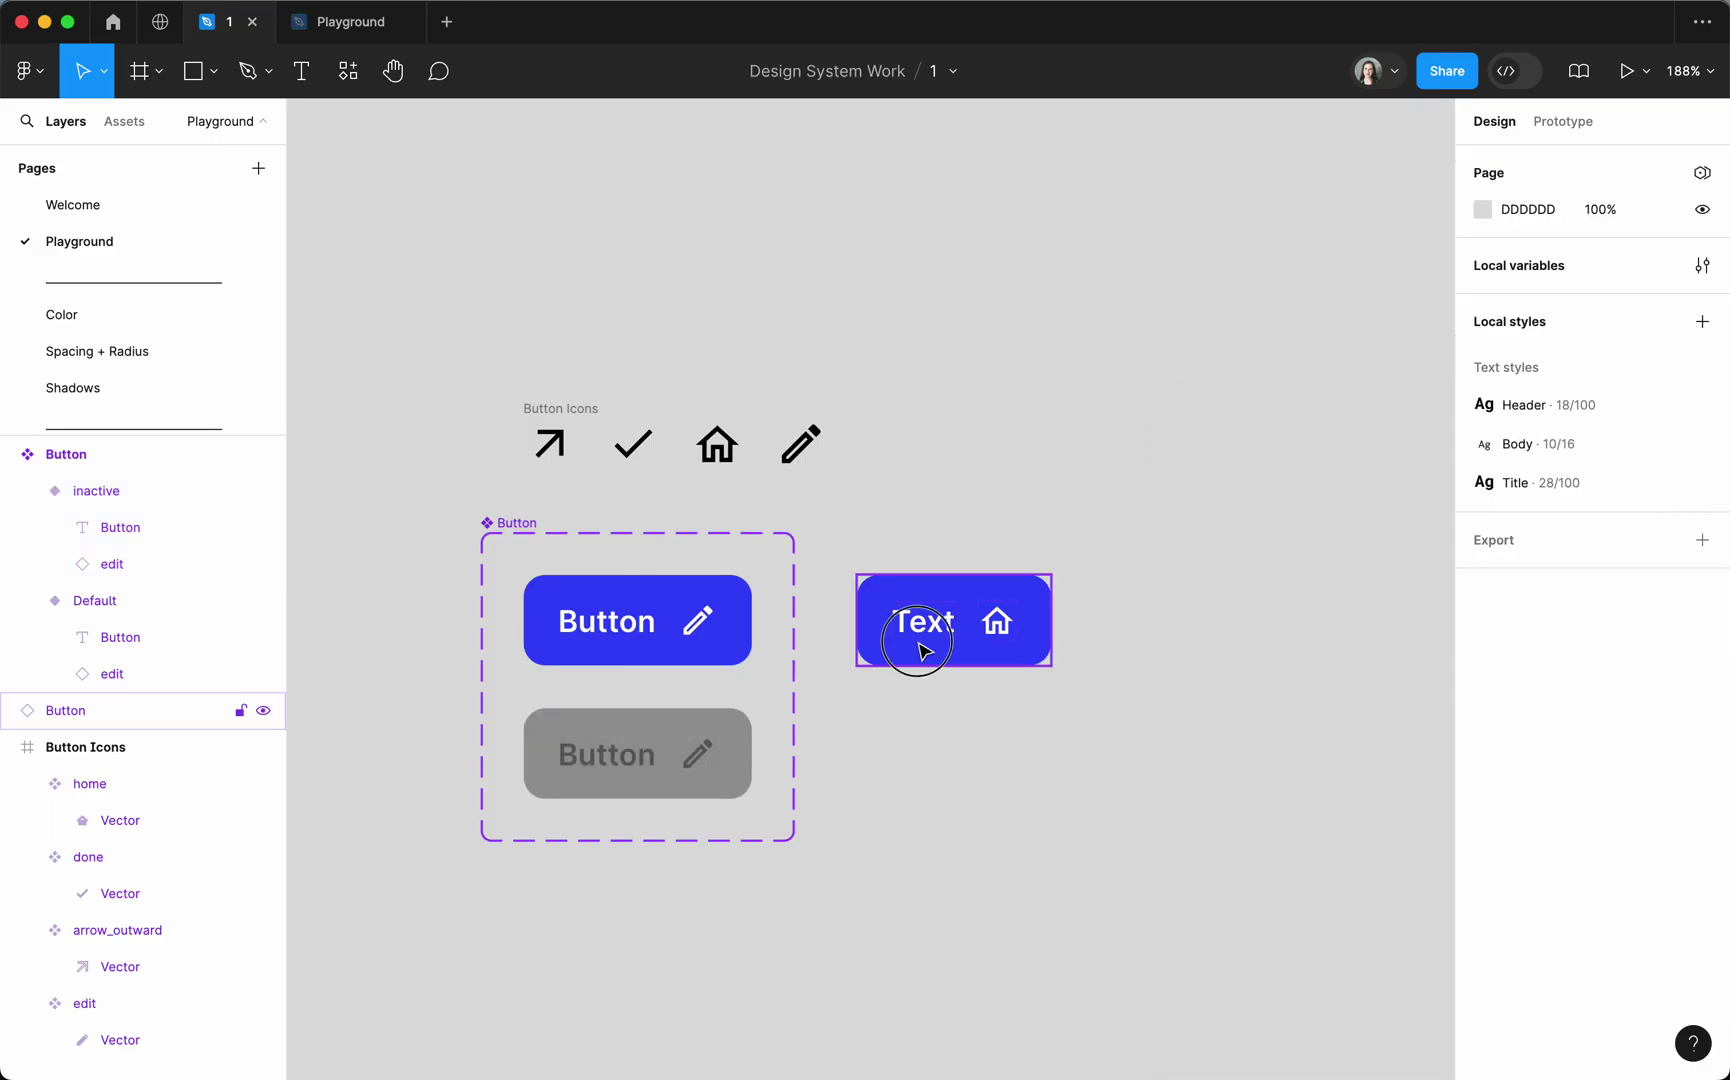
# Test the Text button instance by setting state to inactive, swapping Icons to arrow_outward and done, and returning state to Default.
pyautogui.click(922, 650)
pyautogui.click(1615, 494)
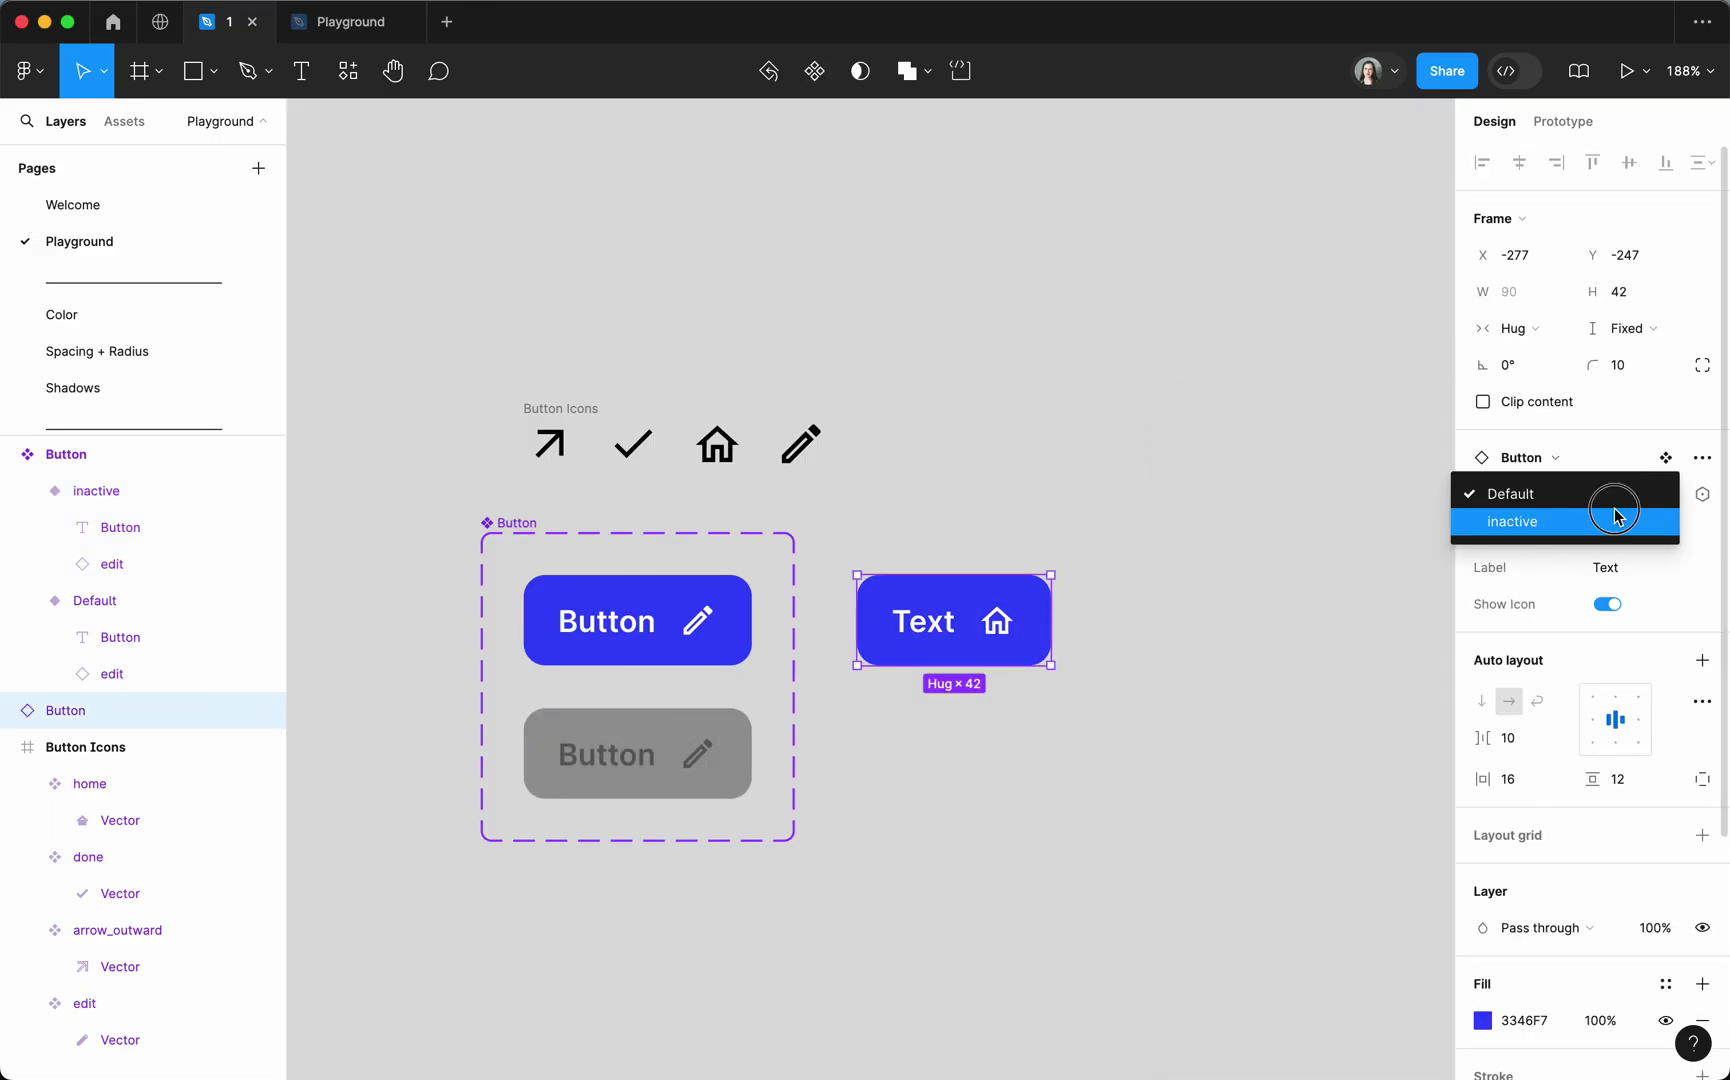
pyautogui.click(1615, 516)
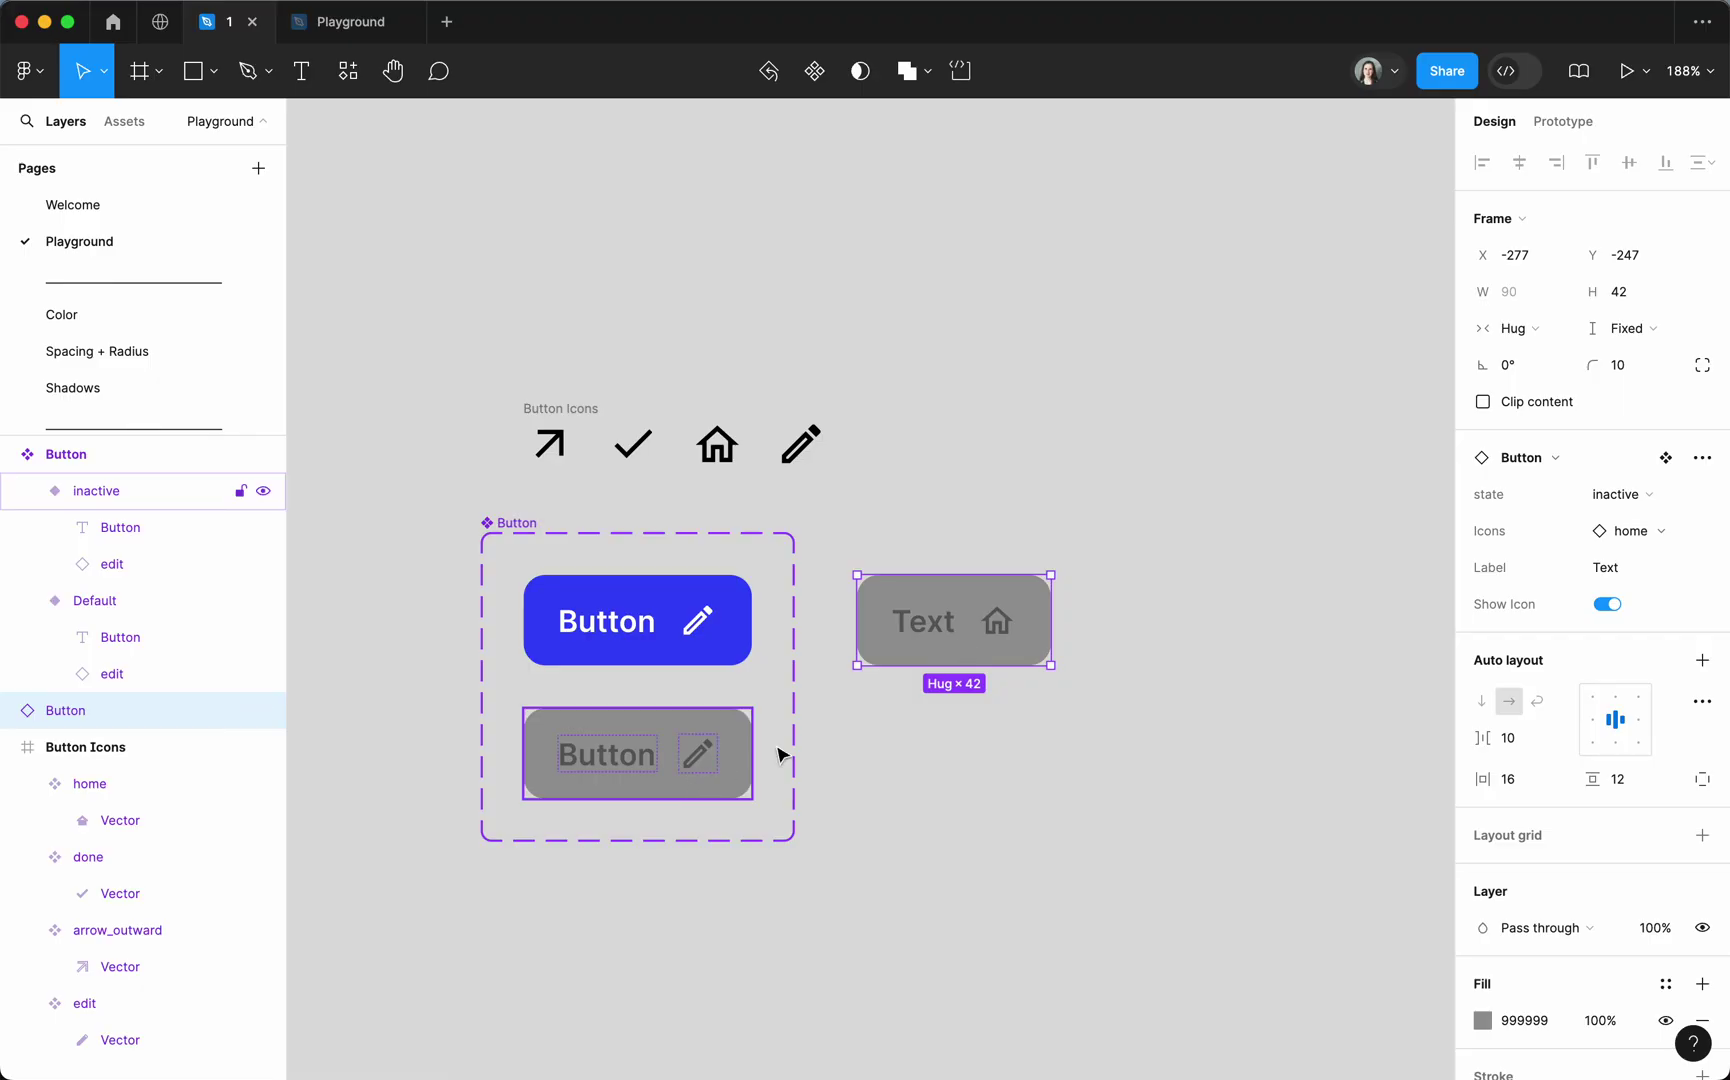
pyautogui.click(1603, 533)
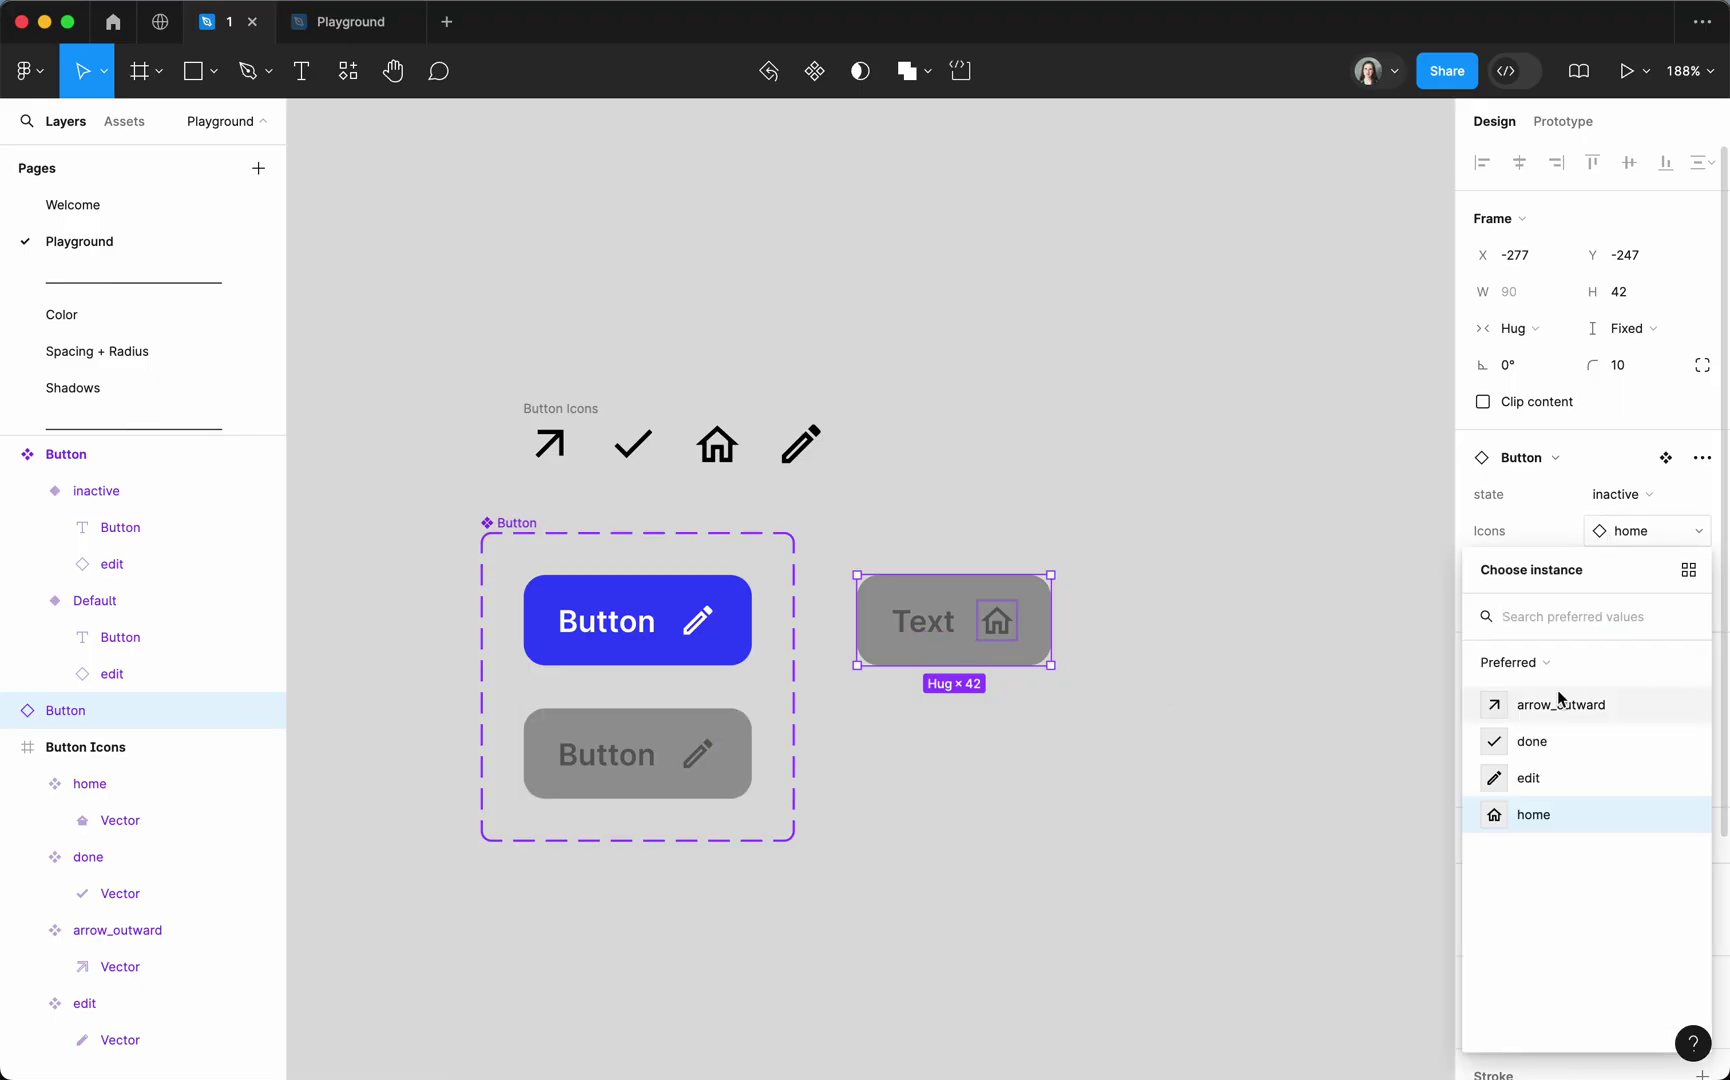
pyautogui.click(1560, 704)
pyautogui.click(1625, 531)
pyautogui.click(1540, 741)
pyautogui.click(1613, 497)
pyautogui.click(1557, 465)
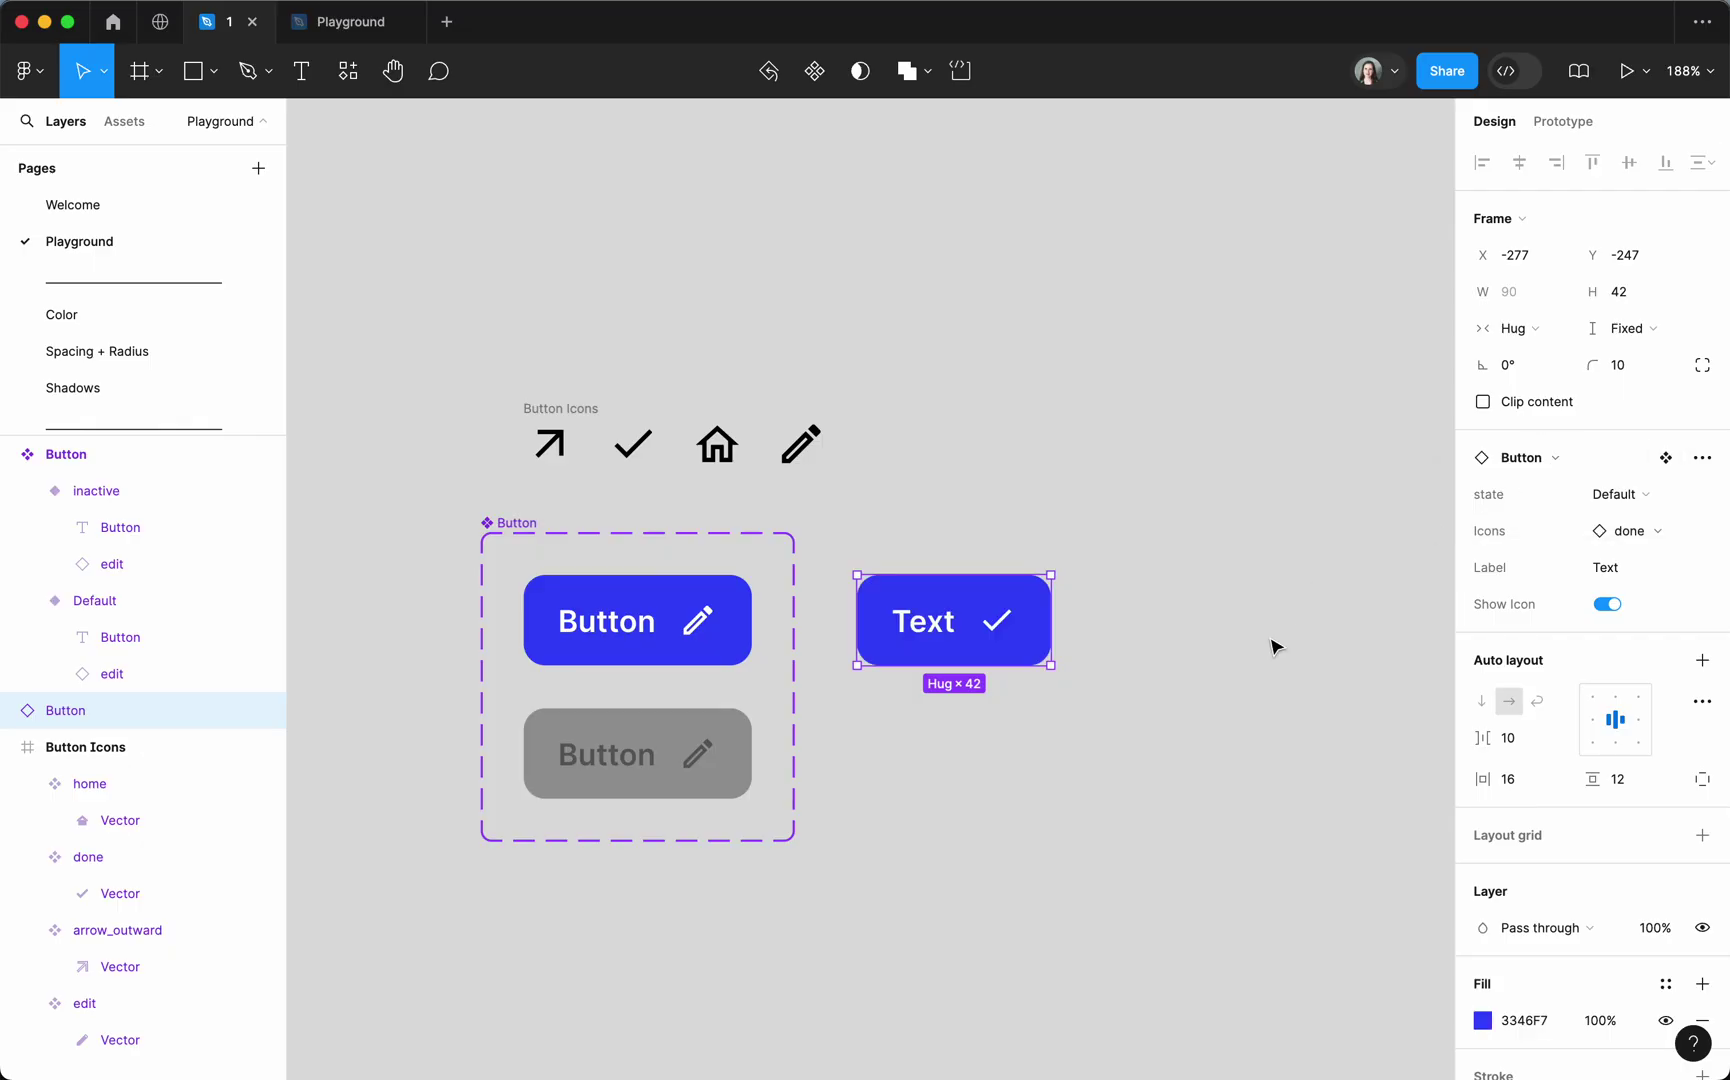